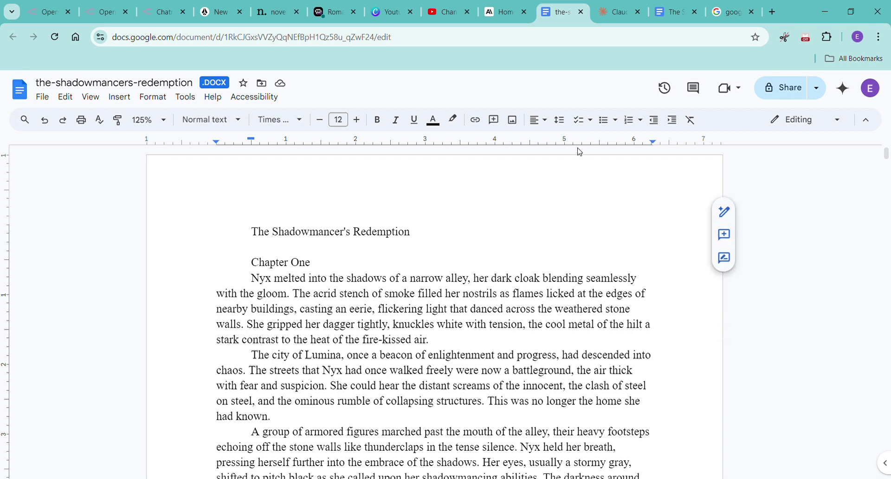
Switch to the document "The Shadowmancer's Redemption in German" and set its zoom to 125%.
left_click(619, 18)
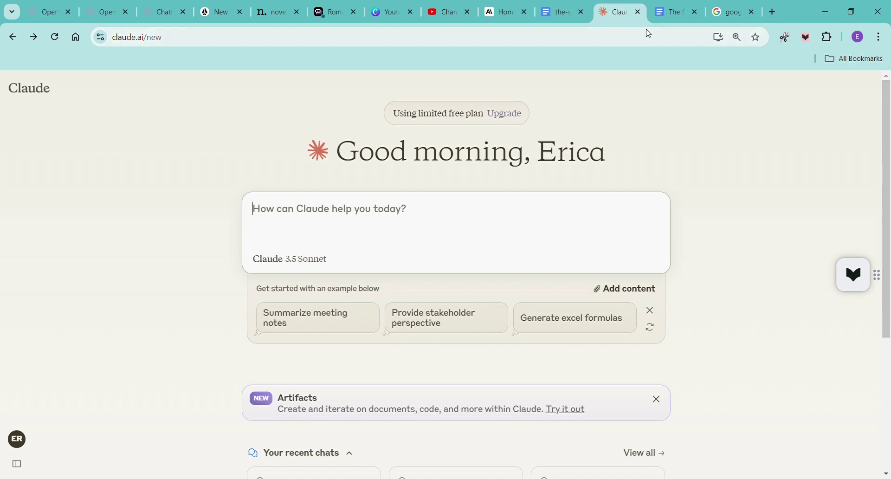
left_click(671, 20)
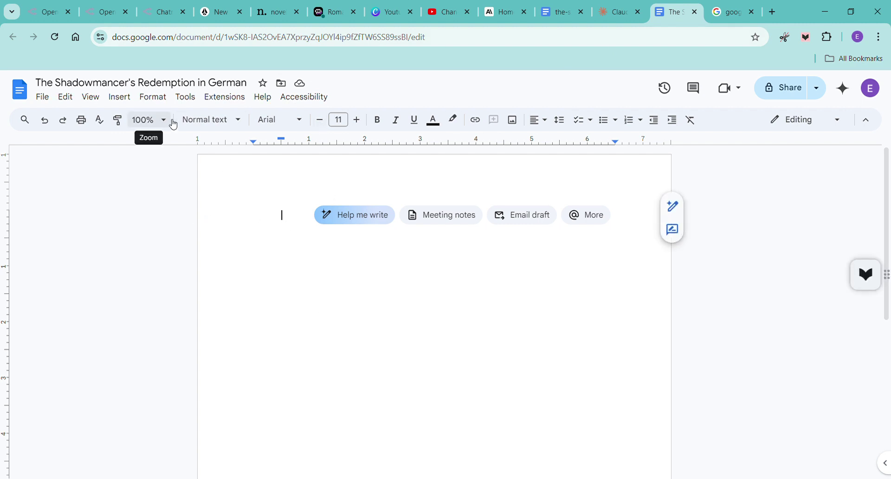
left_click(171, 122)
left_click(146, 244)
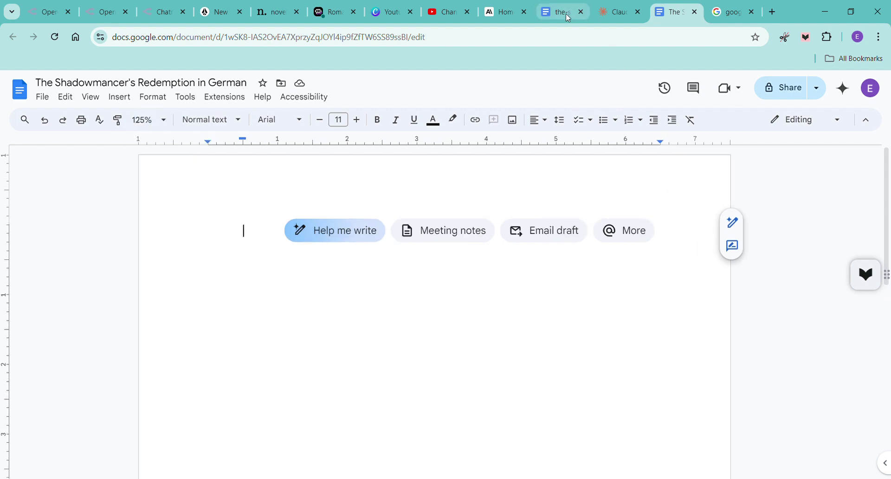
Look over the Google Translate page and the blank German document.
left_click(716, 17)
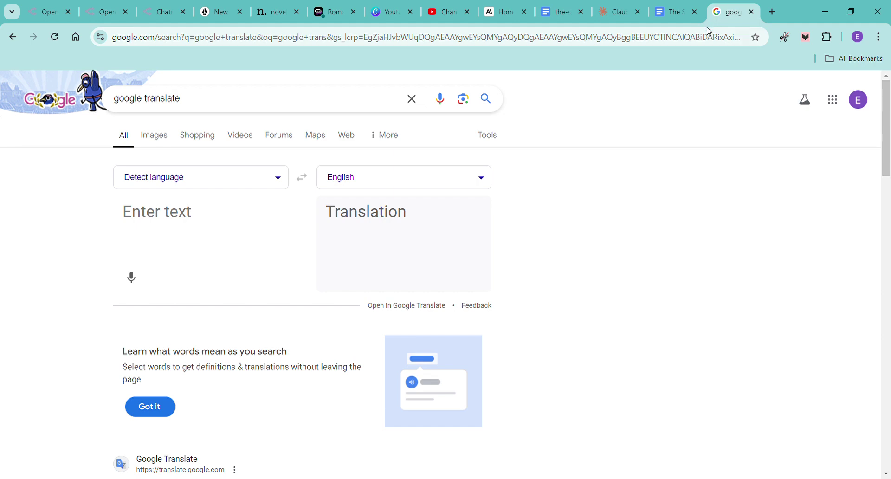
left_click(677, 16)
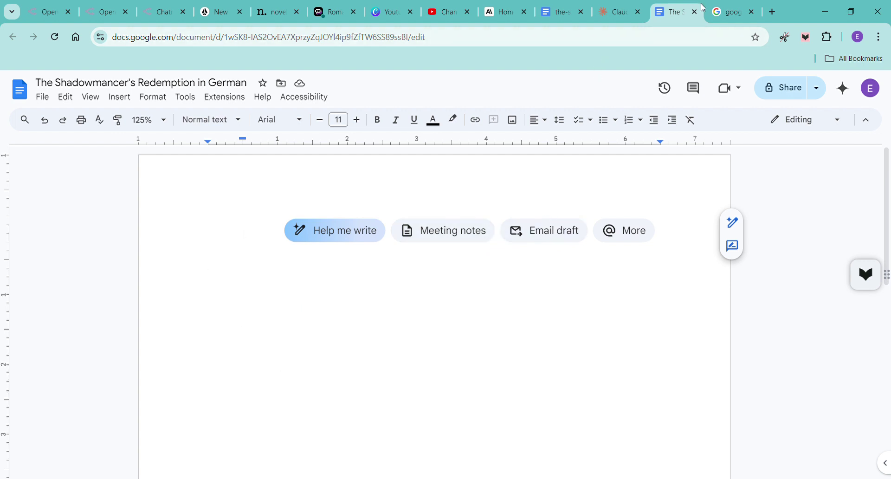
left_click(724, 8)
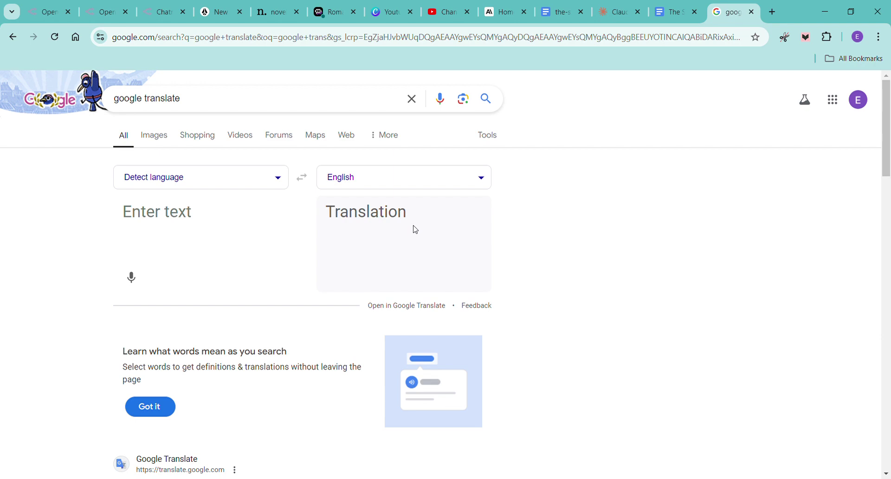
Switch to the-shadowmancers-redemption manuscript and skim Chapter One from its opening to its closing lines.
left_click(555, 17)
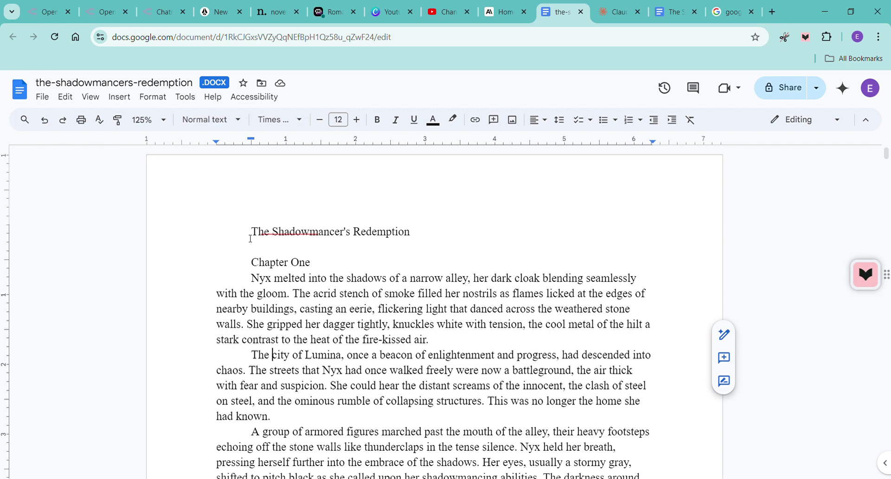
scroll(251, 240, "down", 10)
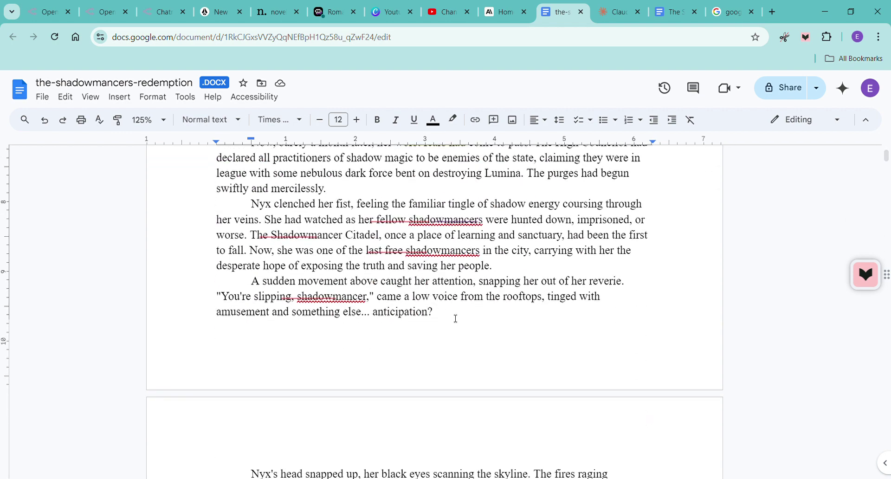
scroll(456, 319, "down", 15)
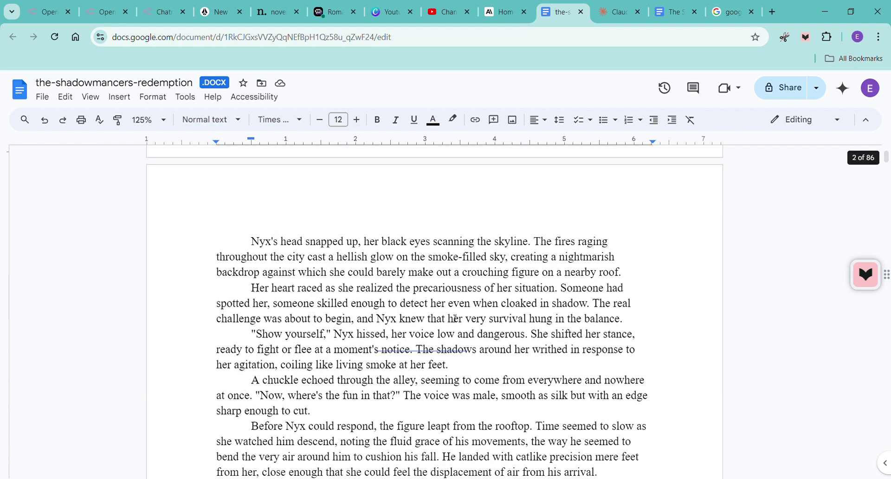
scroll(455, 319, "down", 4)
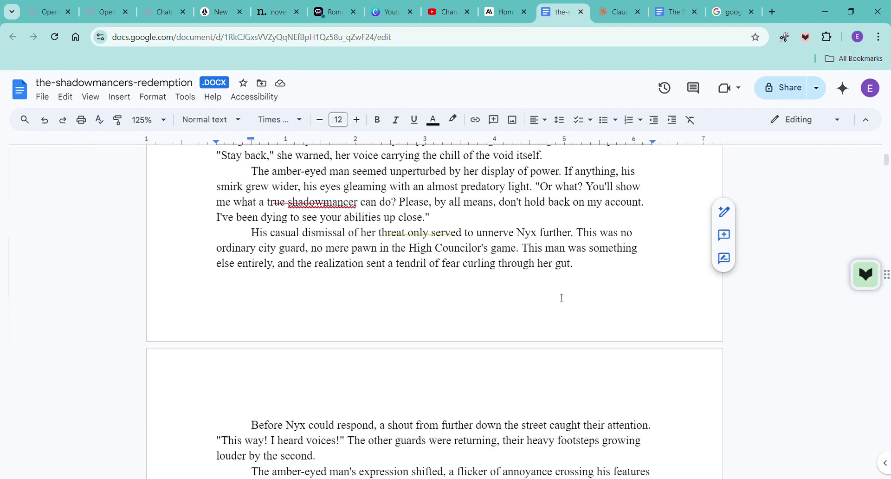
scroll(594, 268, "down", 15)
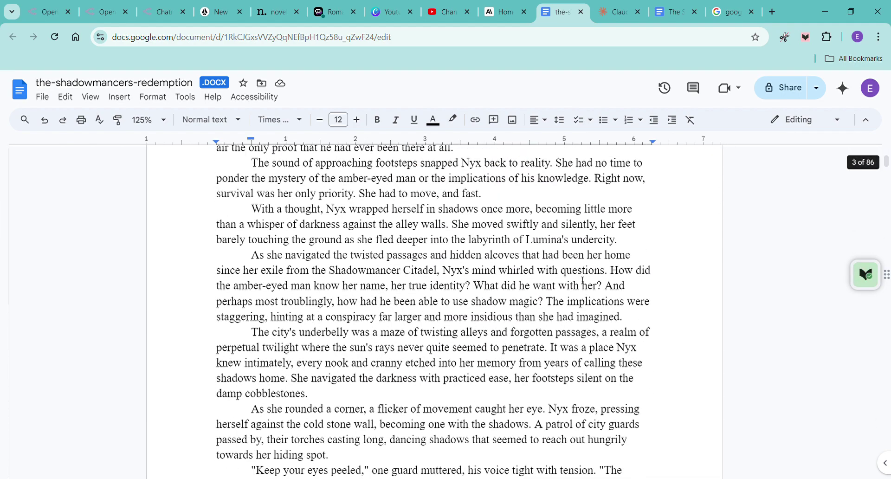
scroll(581, 282, "down", 3)
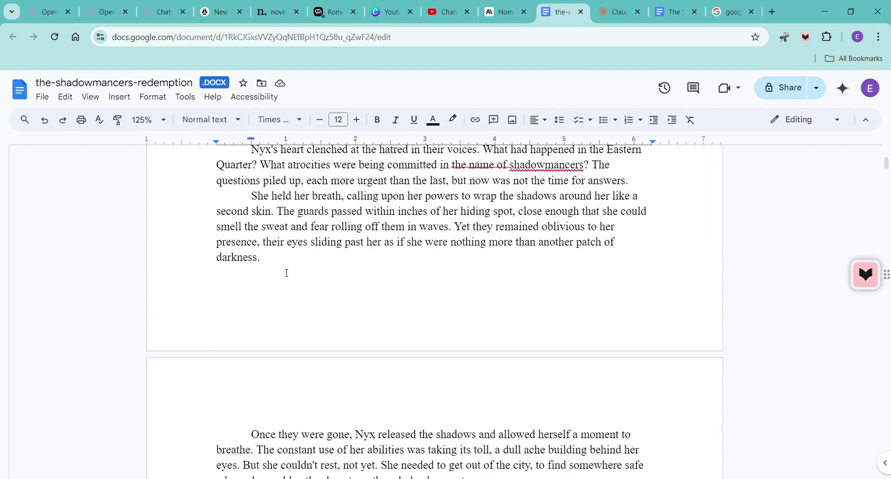
scroll(287, 273, "down", 15)
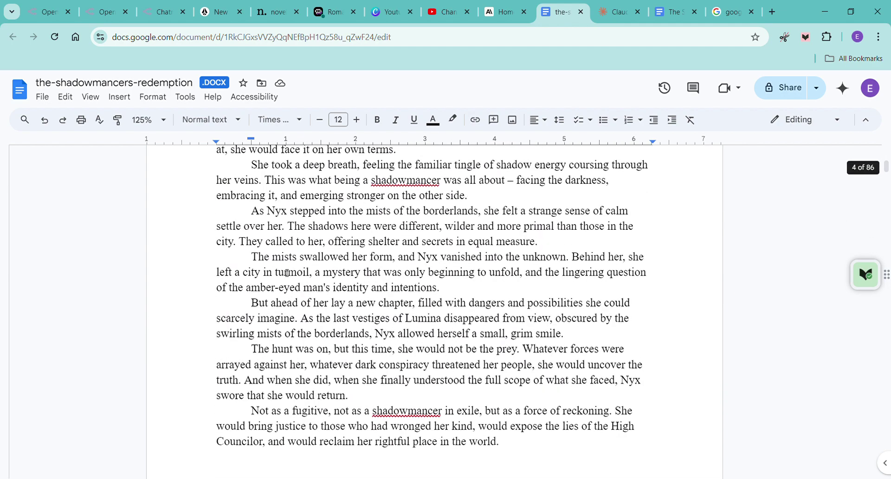
scroll(515, 383, "down", 8)
scroll(657, 302, "up", 1)
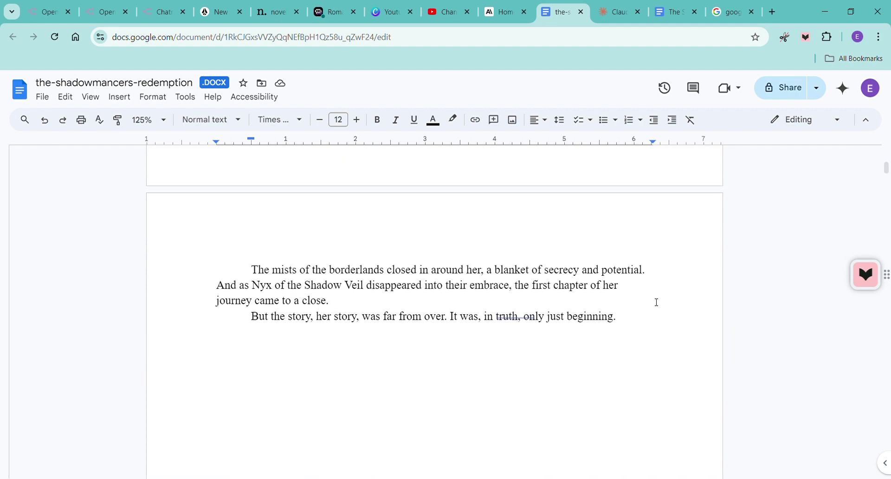
scroll(655, 307, "up", 10)
scroll(653, 311, "up", 5)
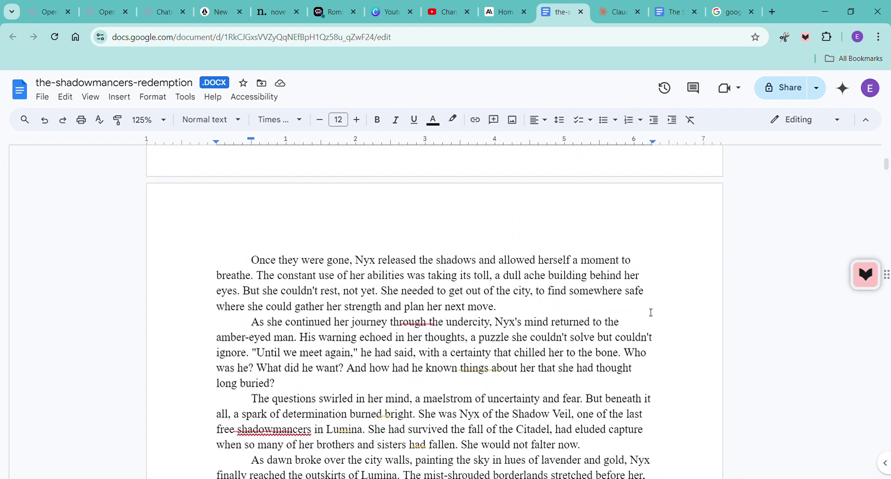
scroll(651, 313, "up", 10)
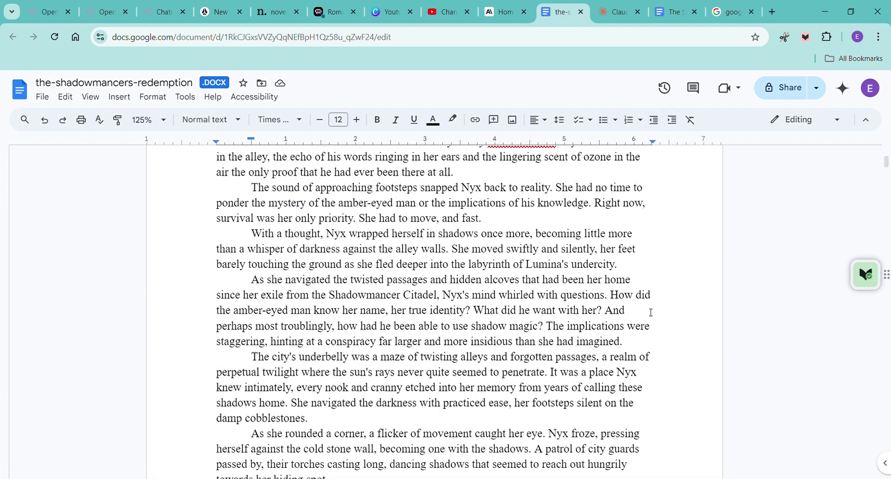
scroll(651, 312, "up", 6)
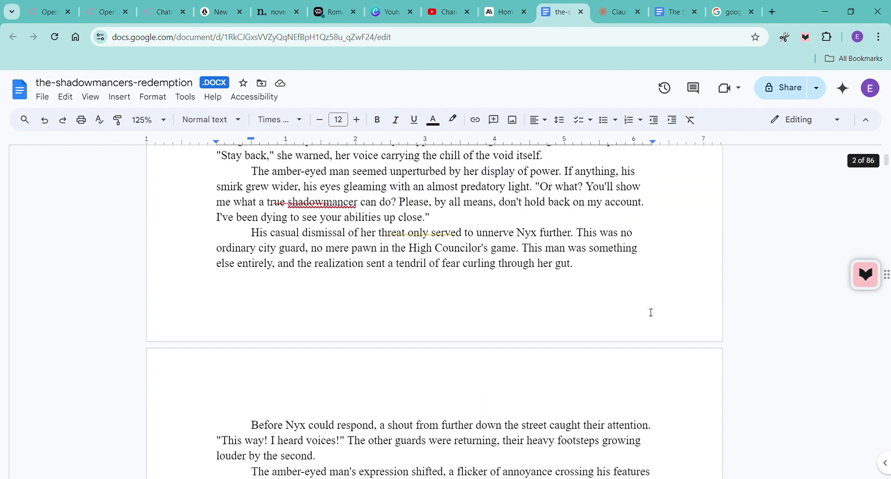
scroll(651, 312, "up", 1)
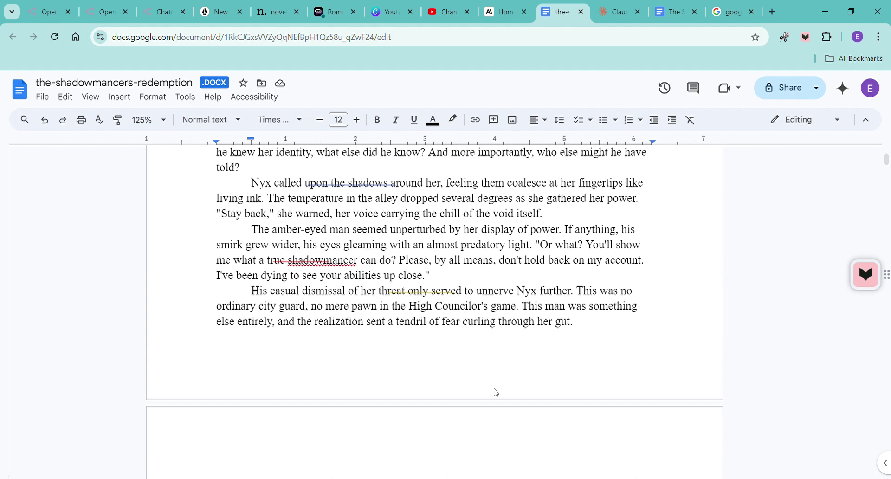
scroll(502, 386, "down", 2)
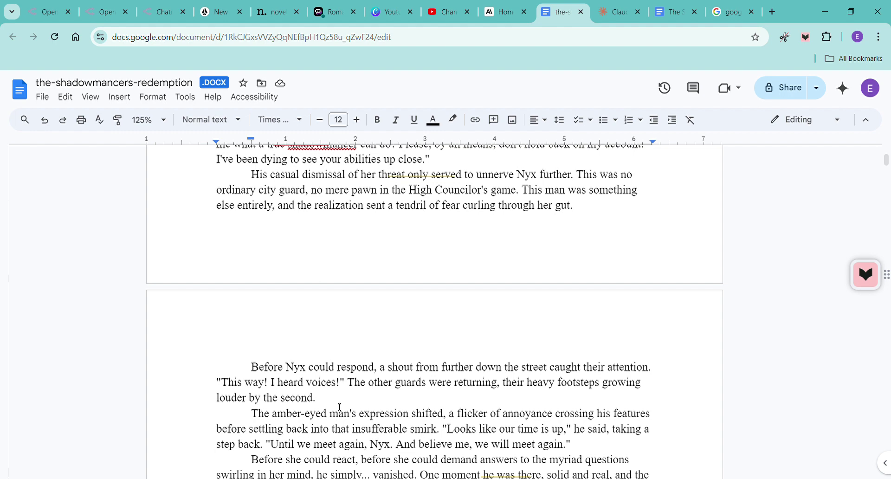
Examine the writing assistant's goal scores and improvement suggestions for the manuscript from its first page, and close the report.
left_click(866, 281)
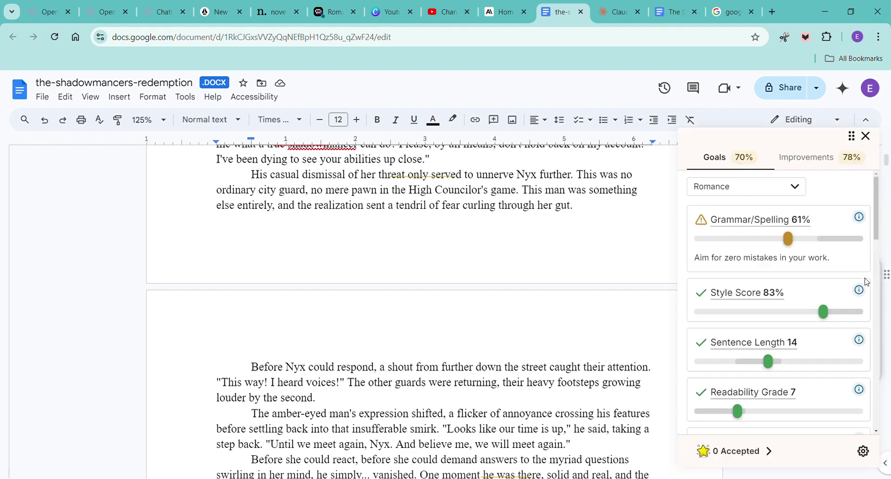
left_click(865, 136)
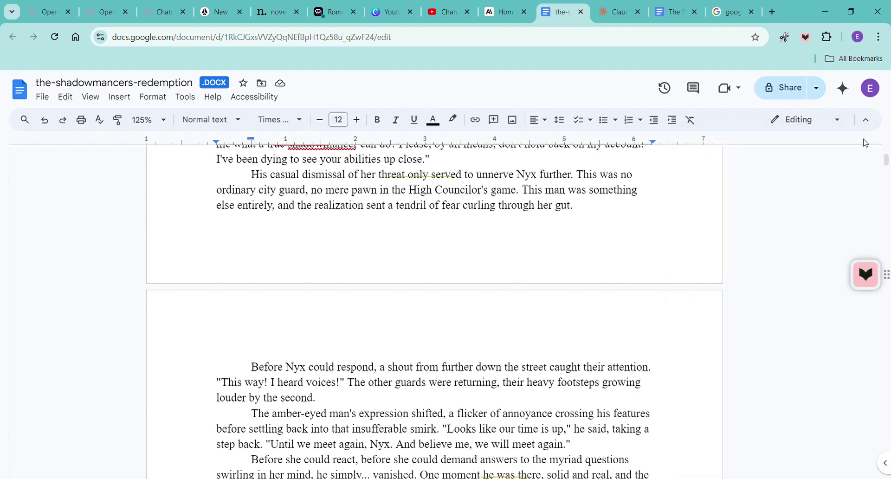
scroll(517, 345, "up", 15)
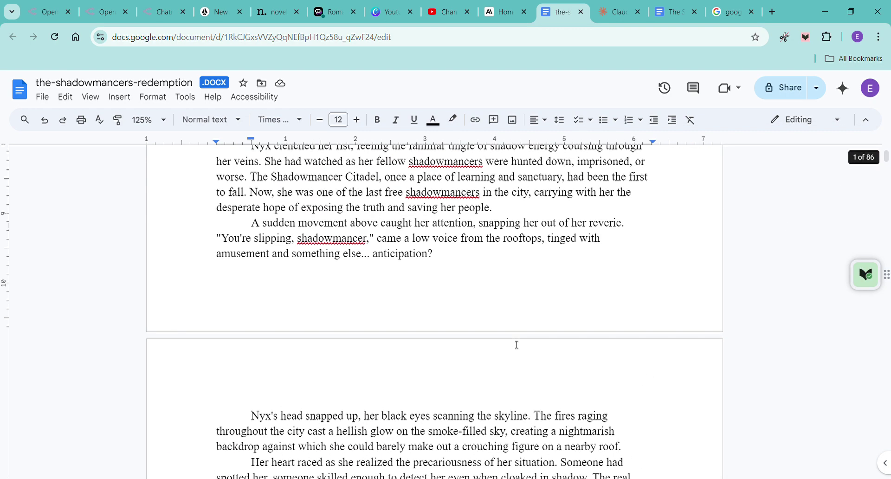
scroll(518, 344, "up", 10)
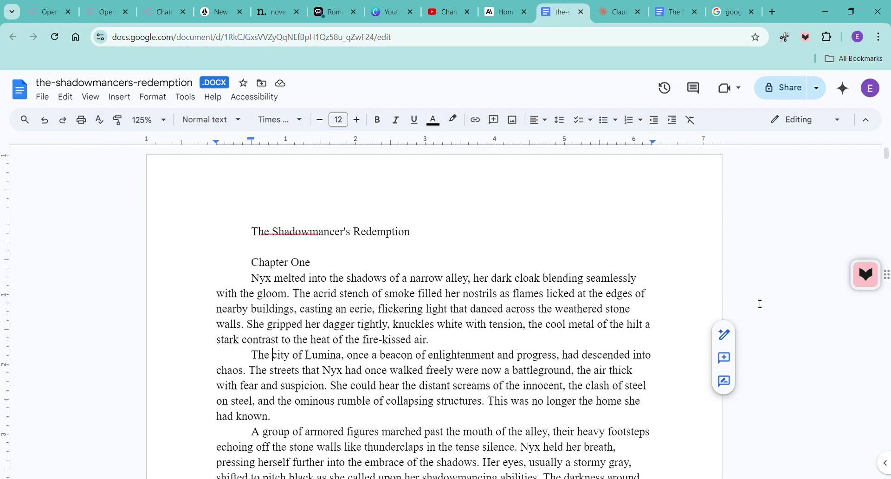
mouse_move(867, 274)
left_click(859, 271)
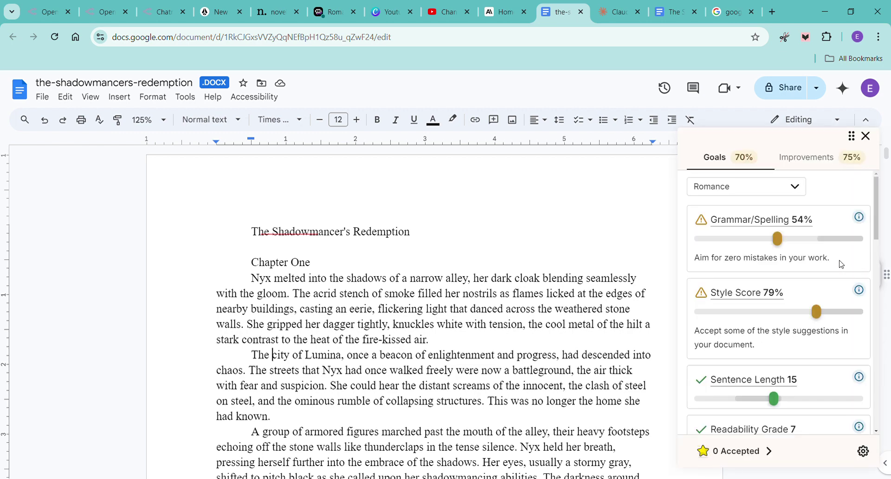
scroll(841, 264, "down", 8)
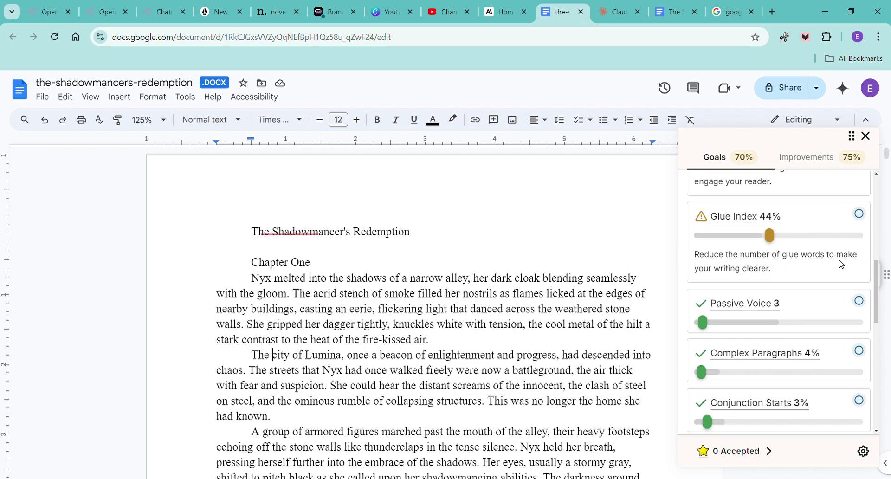
scroll(841, 264, "down", 10)
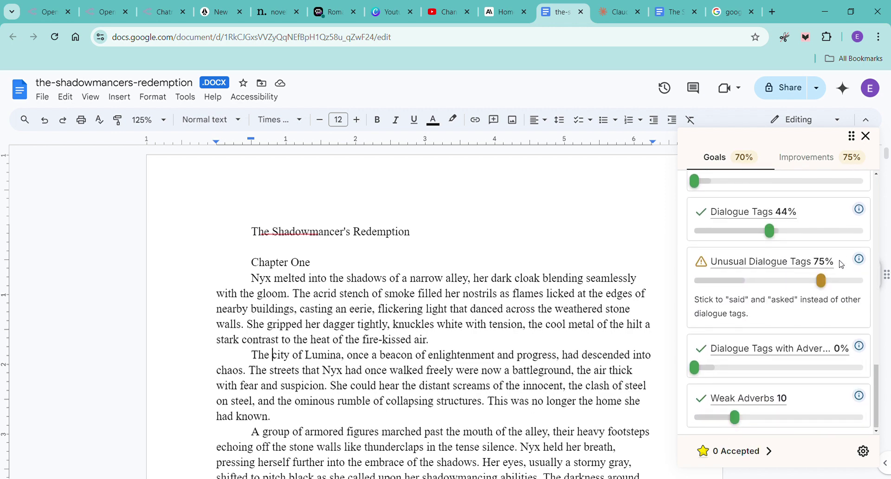
left_click(819, 166)
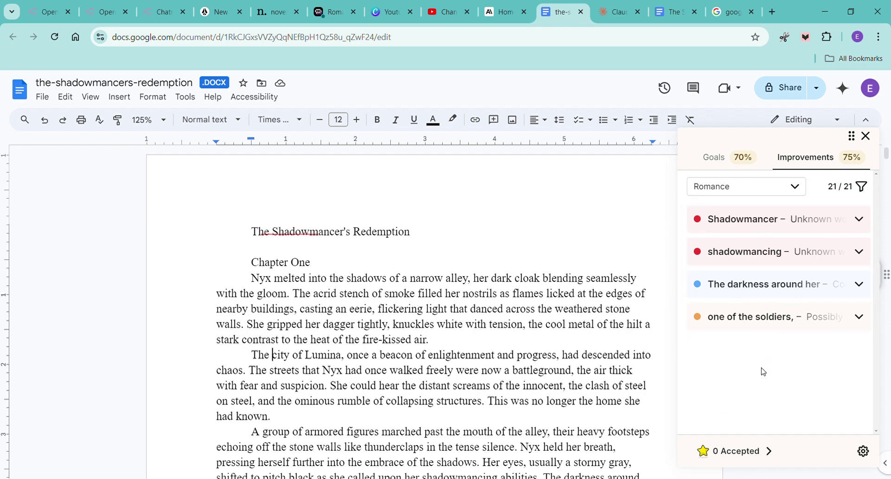
left_click(742, 163)
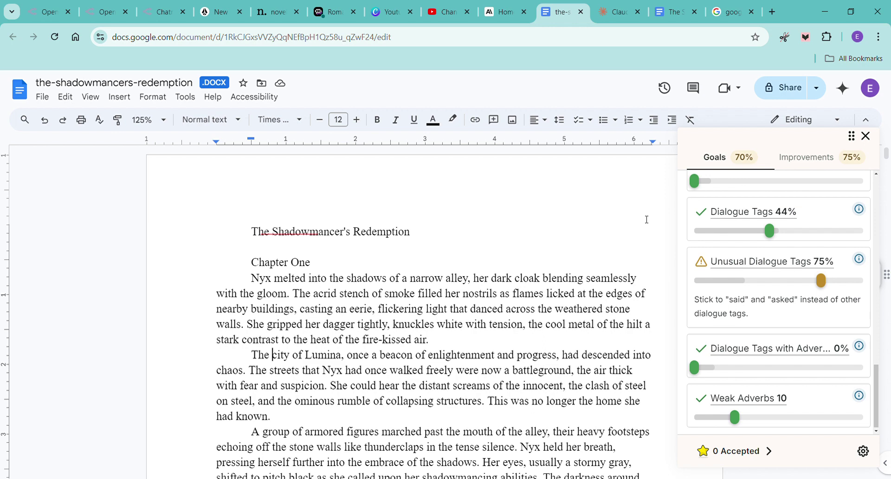
left_click(866, 136)
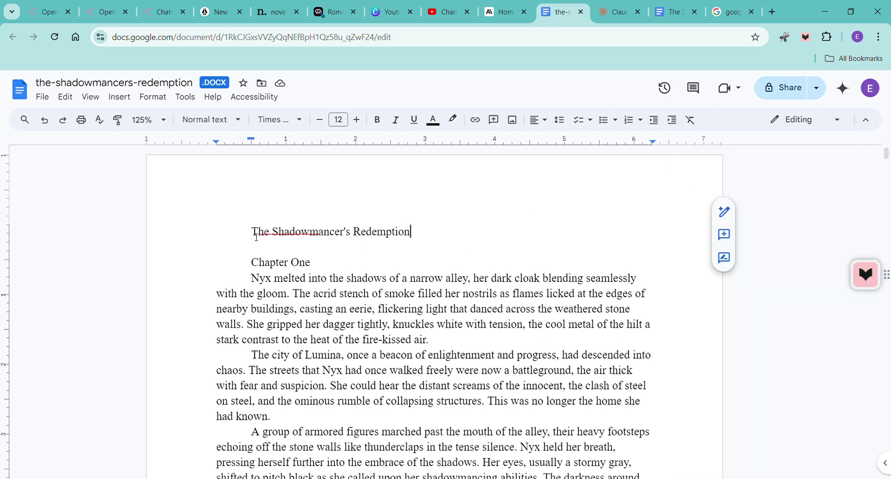
Copy the manuscript's opening from its title through "anticipation?" and switch to Claude.
left_click_drag(256, 237, 571, 387)
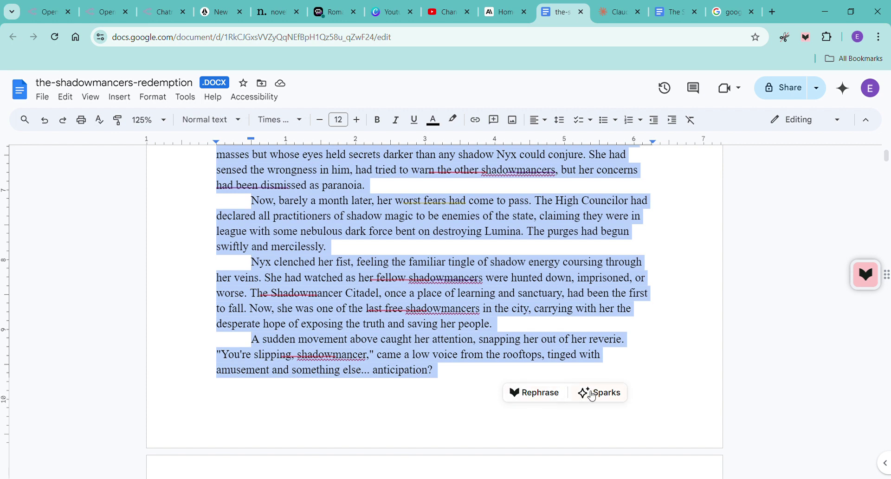
left_click(614, 14)
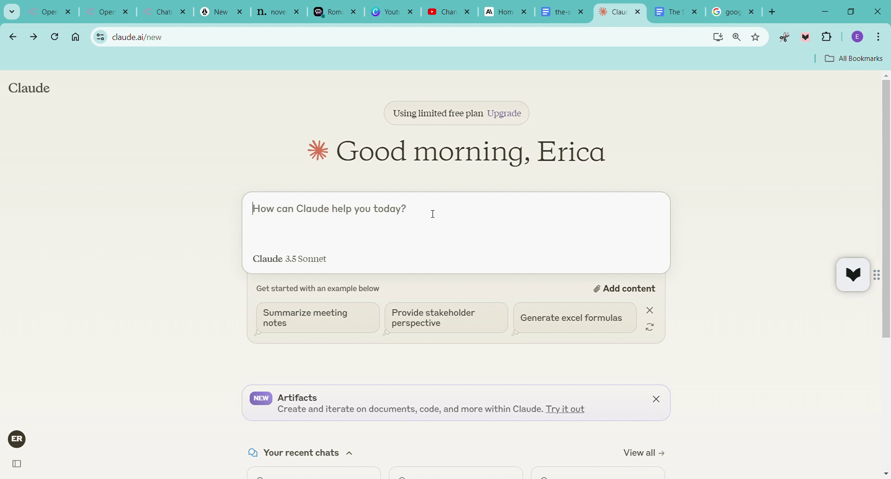
Begin a Claude prompt asking for help translating a novella from English to German in chunks, explaining that you don't speak German.
type("Hey. I've go")
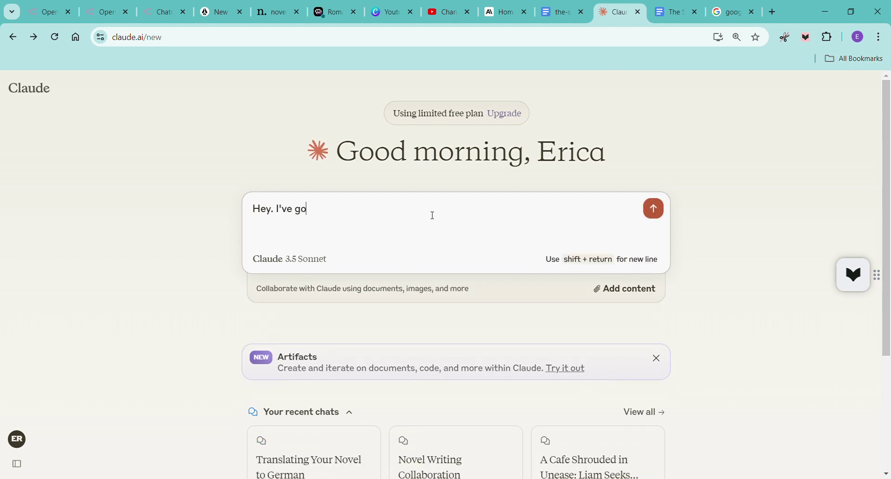
type("t a novella")
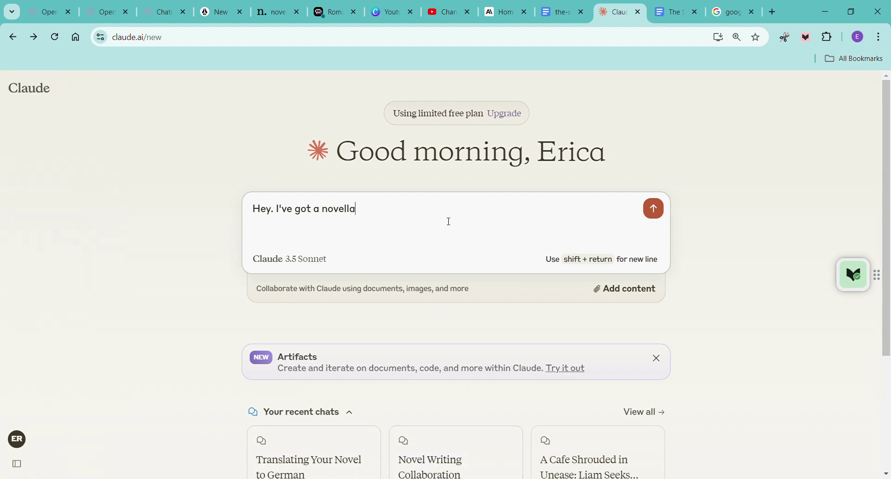
type(" that I want to tr")
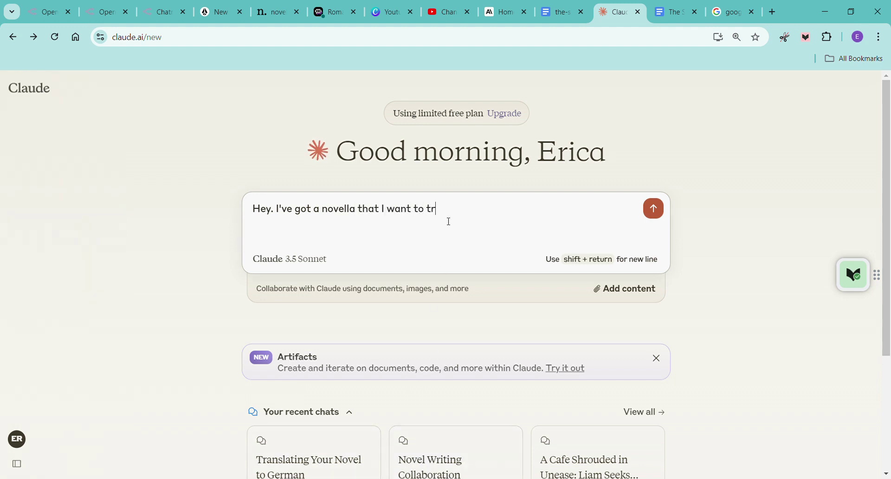
type("anslate from ")
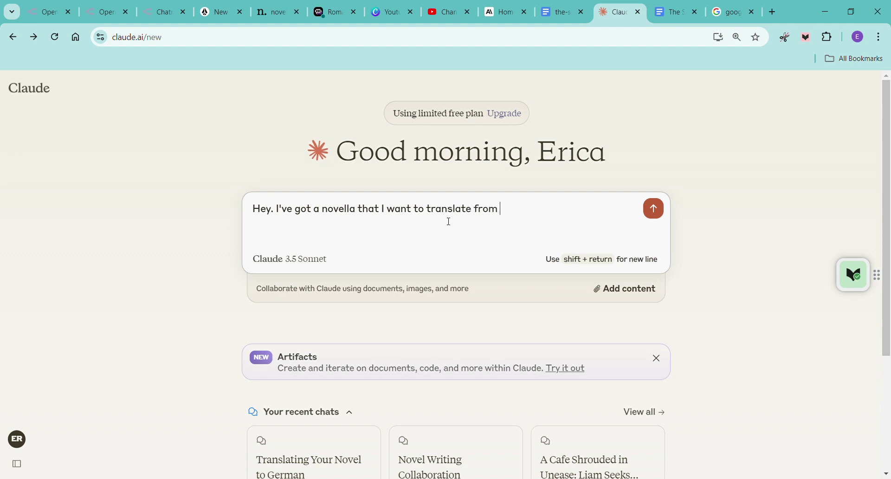
type("English to German. I don't s")
type("peak this langu")
type("age and I need o")
key("BackSpace")
type("your help. I'm going to give it to you in chu")
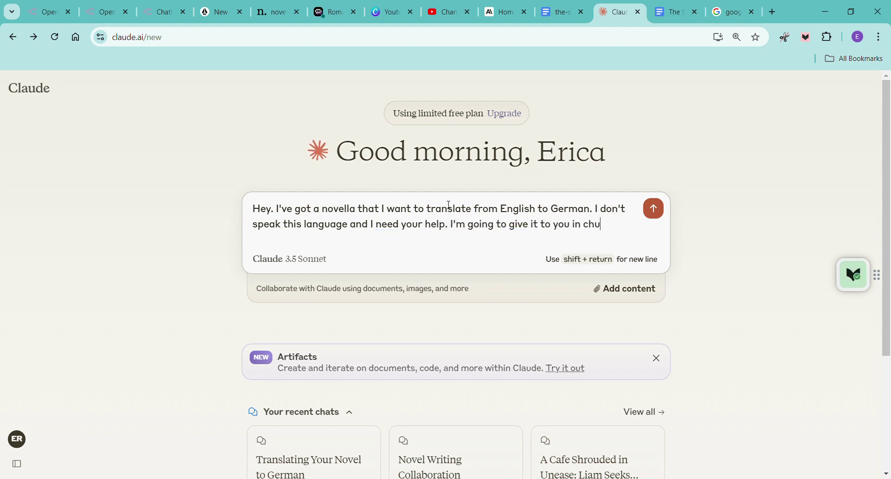
type("nks, please translate ")
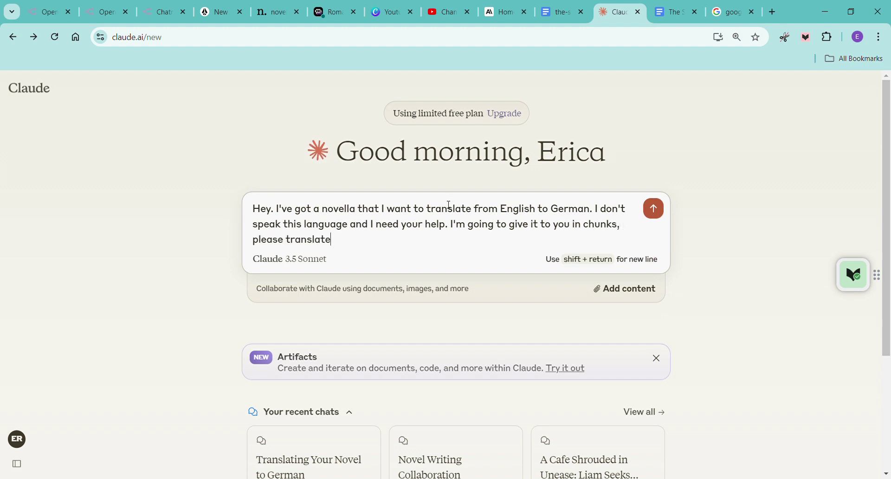
type("for me. Please")
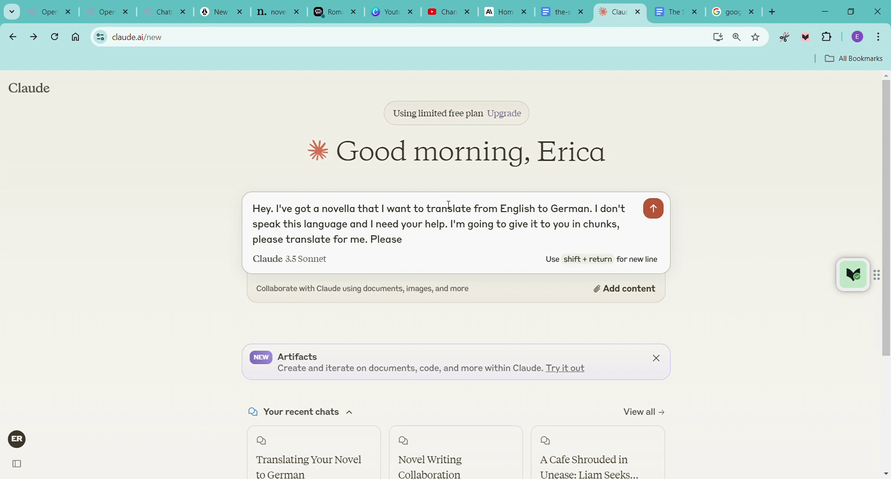
Add to the prompt that anything not in the novella should still be in English so that you know what is being said.
type(" included anything")
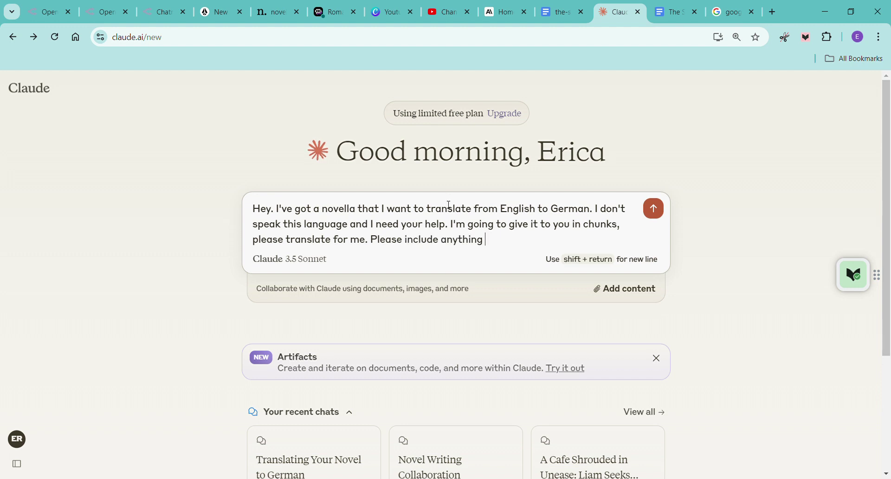
type(" not in the novel")
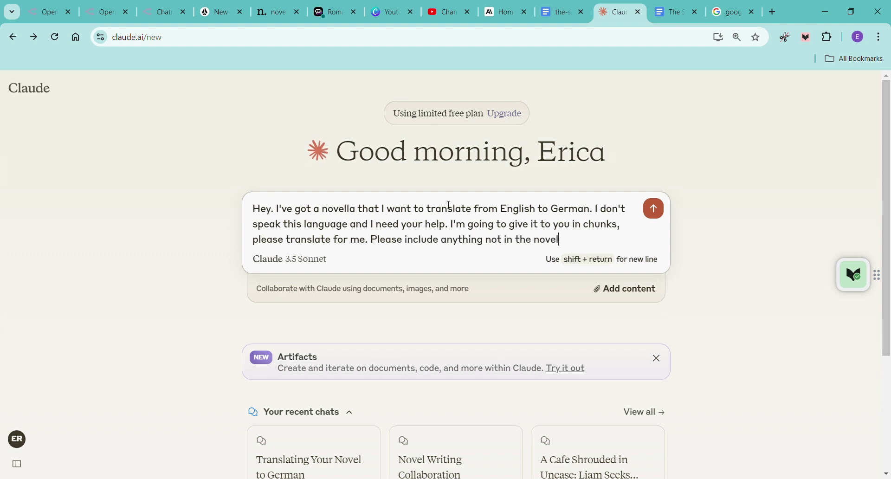
type("la that I give you in English still so that I know wha")
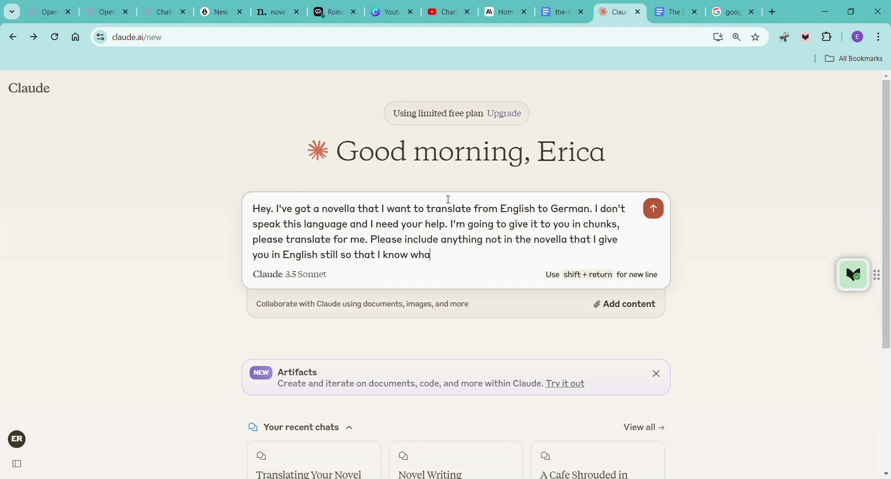
type("t you're saying.")
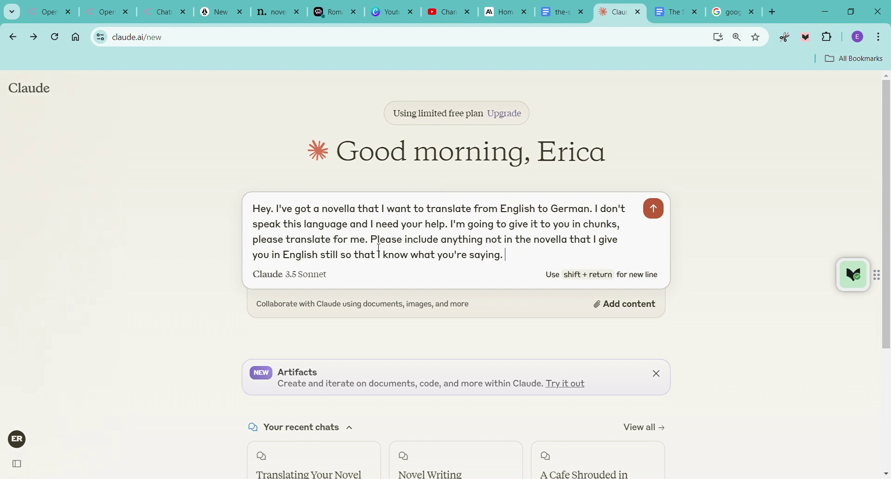
left_click_drag(372, 241, 510, 258)
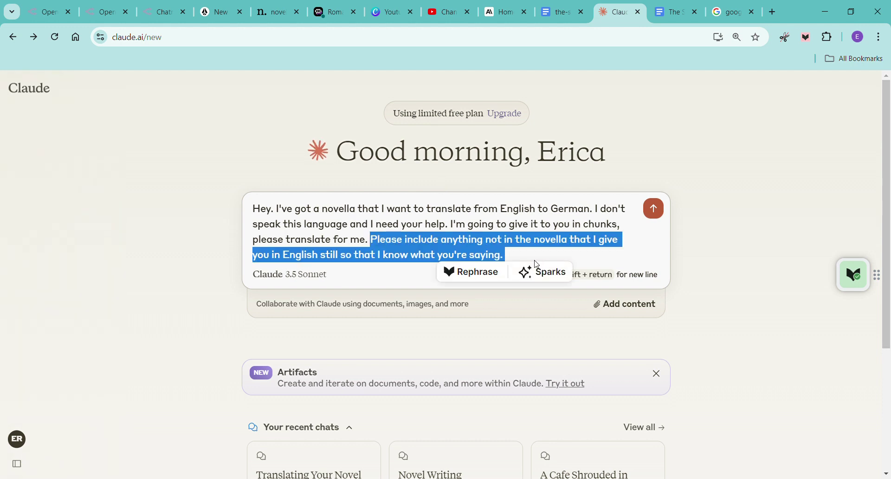
left_click(520, 258)
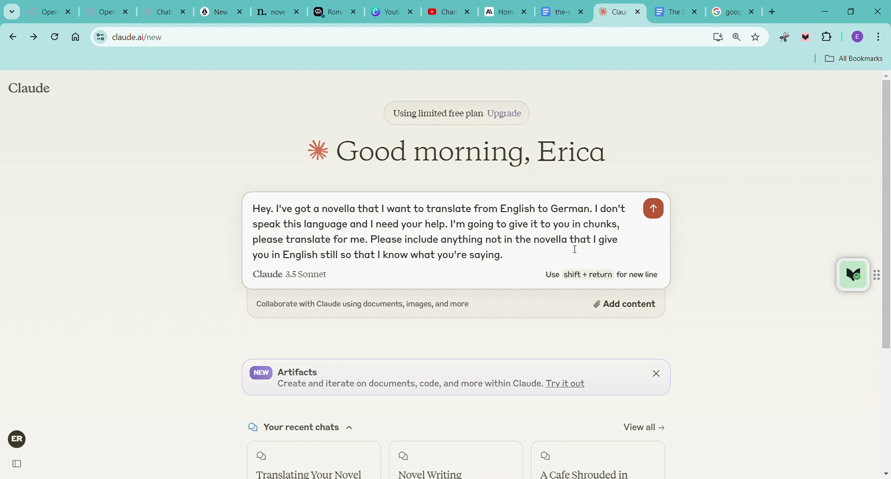
End the prompt with "Here is the first section:", paste the copied manuscript text, and send it.
type("Here isthe first")
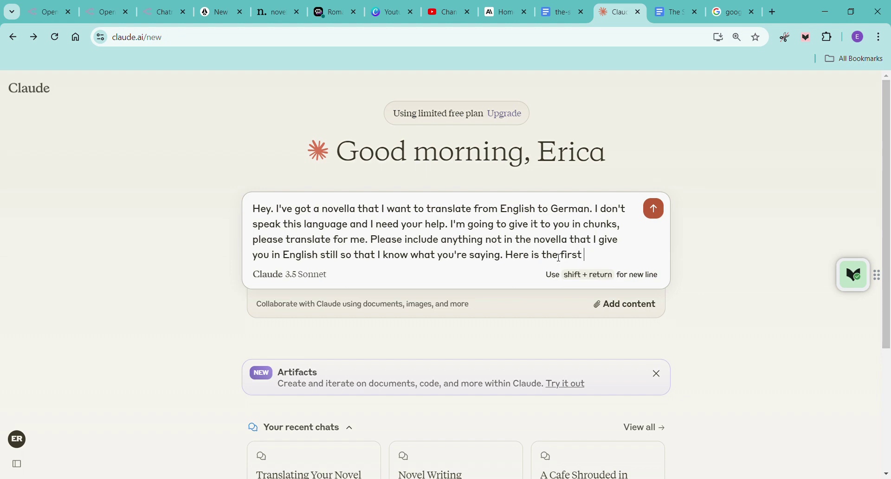
type(" section:")
key("ctrl+v")
key("Return")
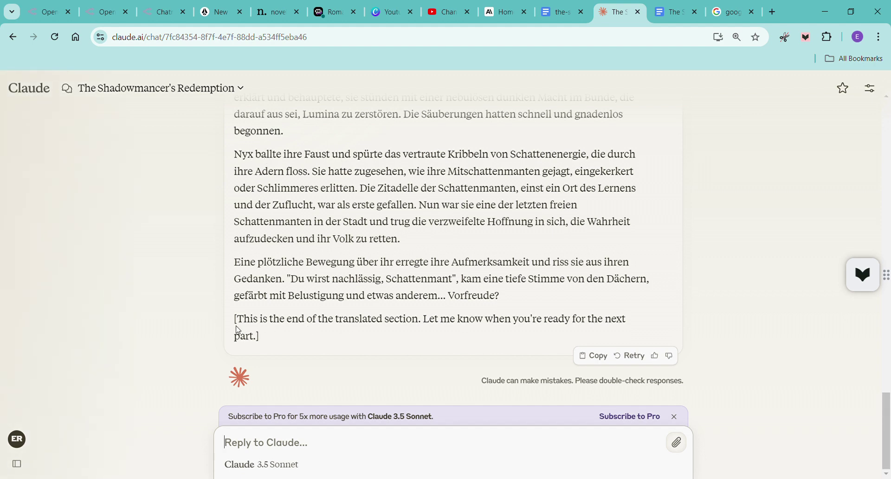
Check the closing note and the beginning of Claude's German translation.
left_click_drag(235, 319, 299, 347)
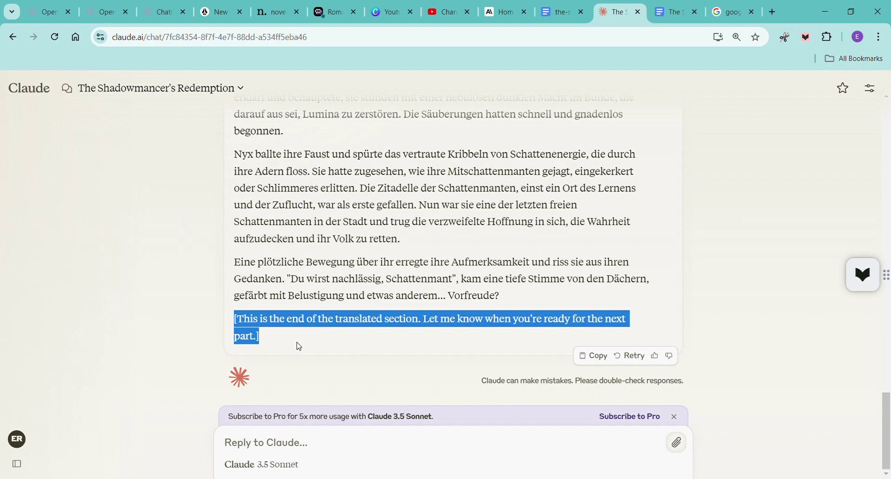
left_click(299, 347)
scroll(304, 345, "up", 7)
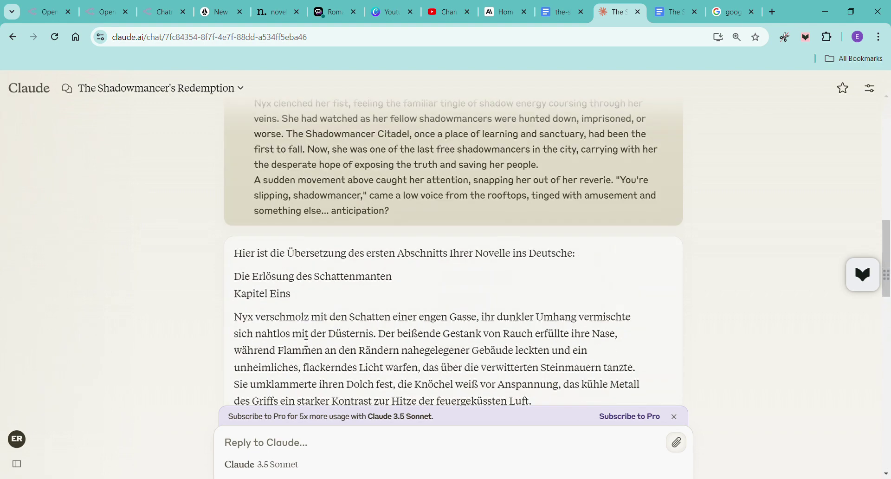
scroll(306, 344, "up", 4)
scroll(279, 315, "down", 4)
Copy the introductory German sentence of Claude's reply and translate it into English in Google Translate.
left_click_drag(238, 256, 623, 247)
key("ctrl+c")
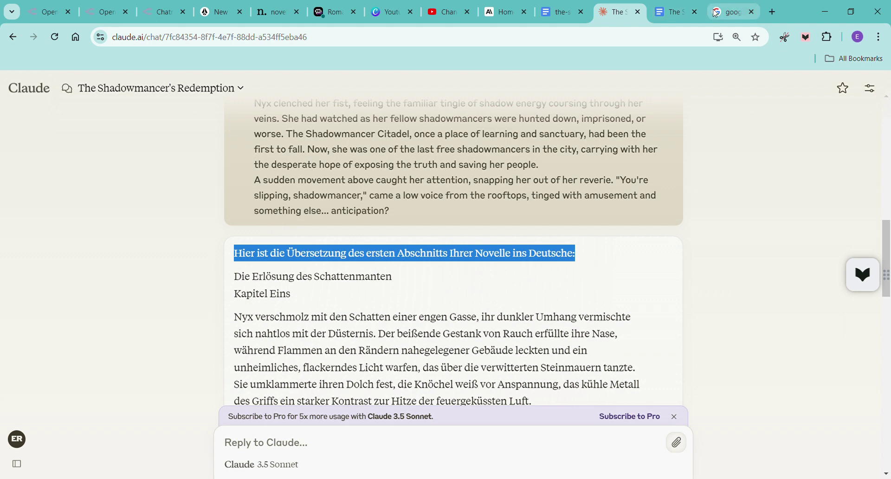
left_click(733, 12)
left_click(166, 211)
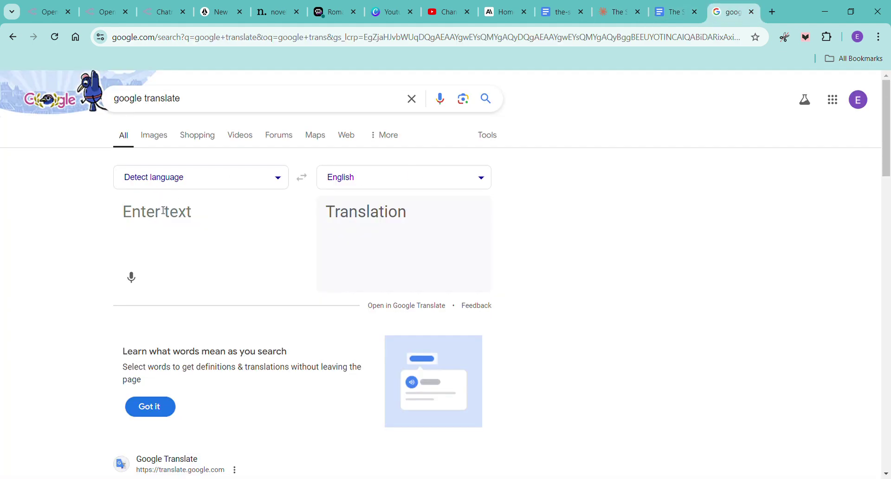
key("ctrl+v")
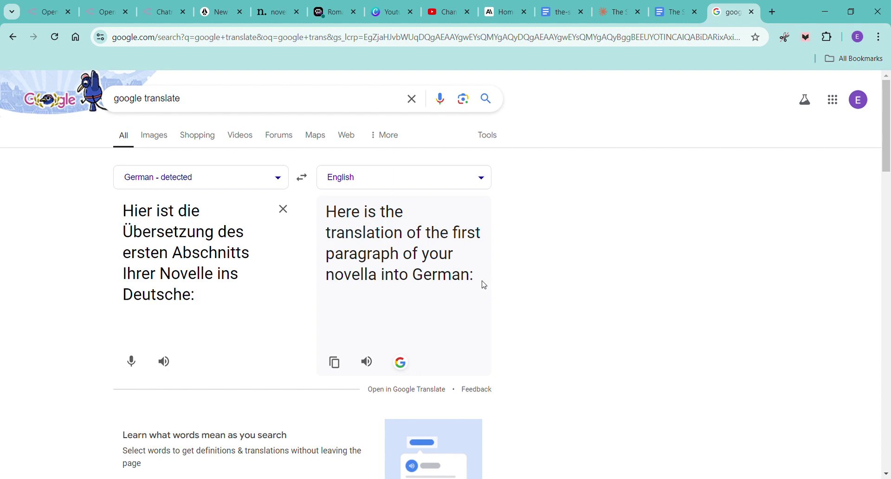
Replace the Google Translate text with the German title and chapter heading, "Die Erlösung des Schattenmanten Kapitel Eins", to check their English meaning.
left_click(610, 18)
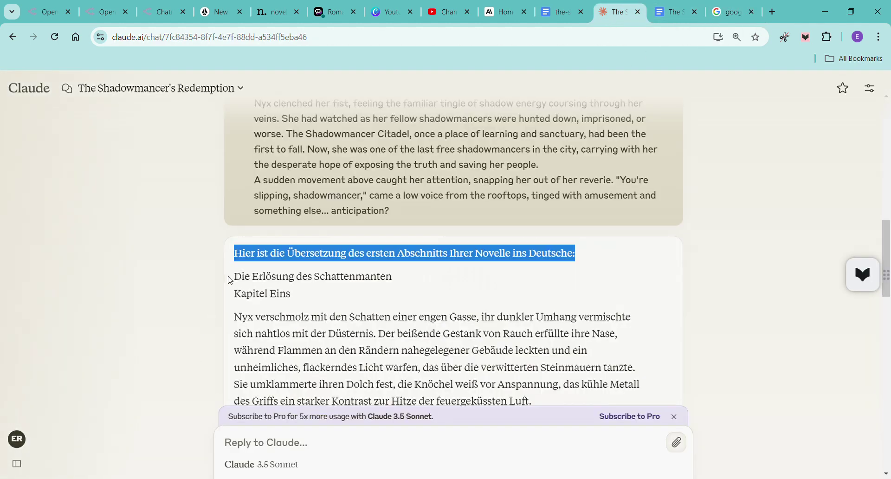
left_click_drag(241, 279, 315, 294)
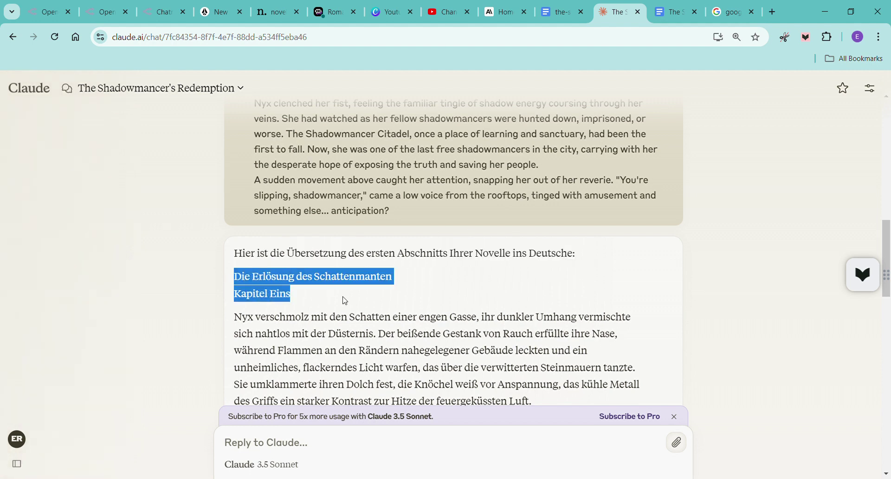
left_click(717, 14)
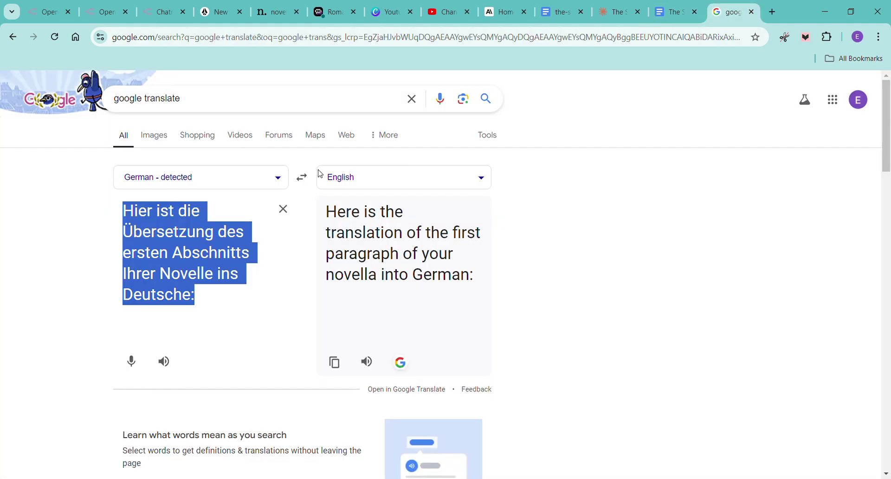
left_click(280, 208)
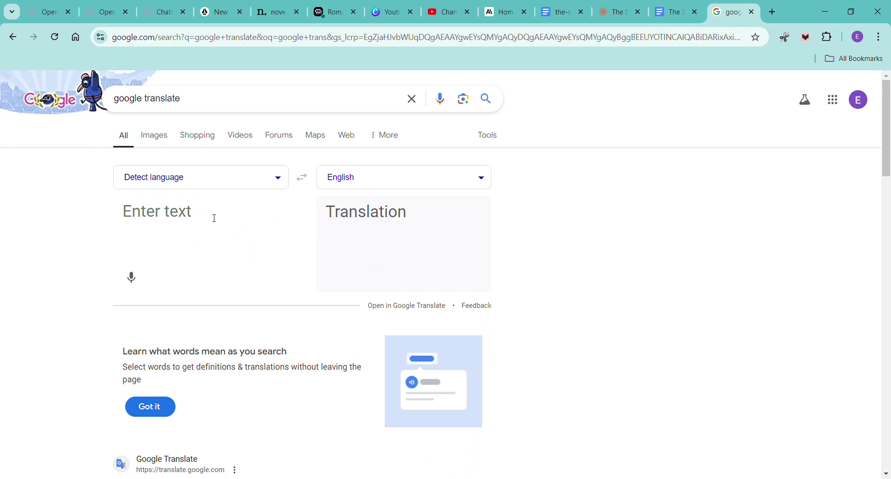
type("Die Erlösung des Schattenmanten Kapitel Eins")
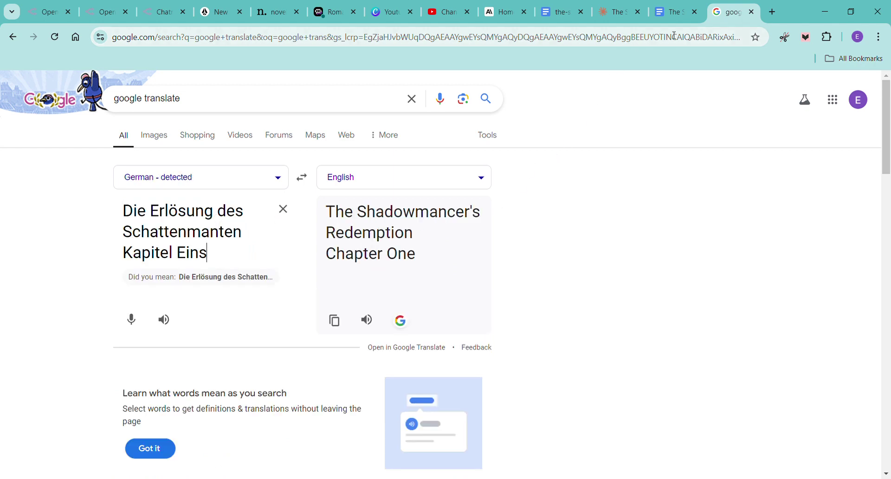
Copy Claude's translation from the title through "Vorfreude?", paste it without formatting into "The Shadowmancer's Redemption in German", and start a new paragraph.
left_click(603, 15)
left_click(233, 292)
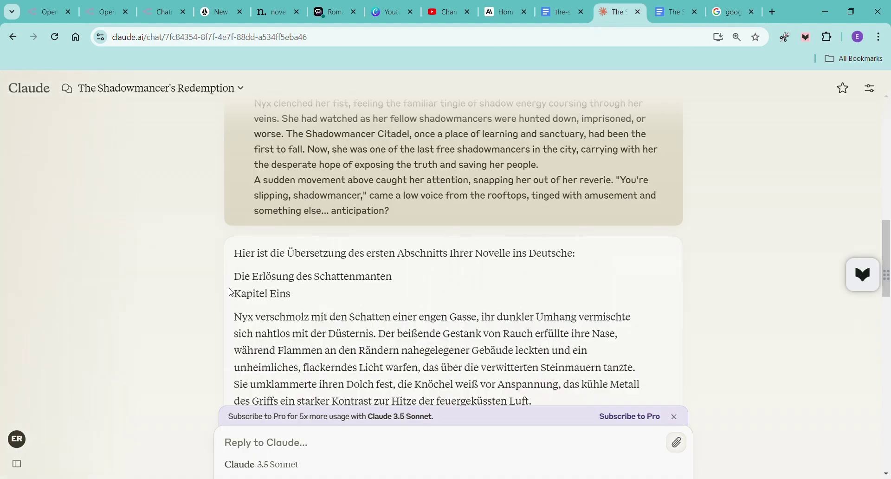
left_click_drag(233, 277, 618, 296)
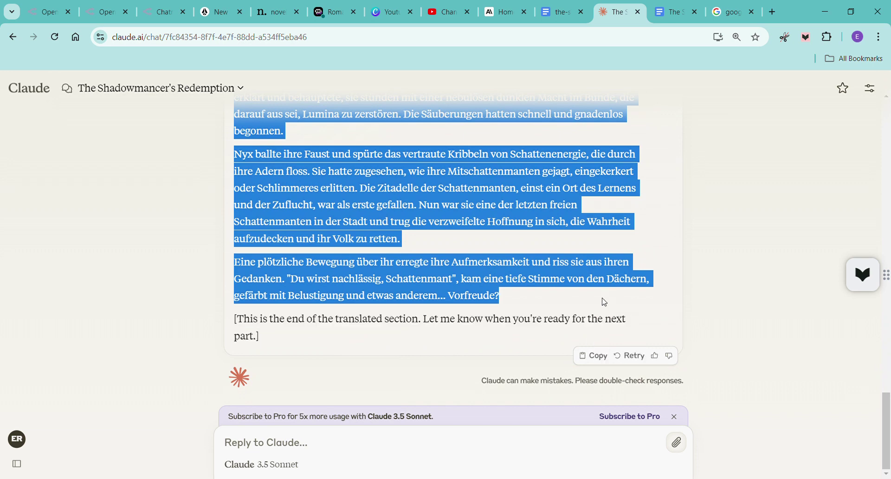
left_click(741, 13)
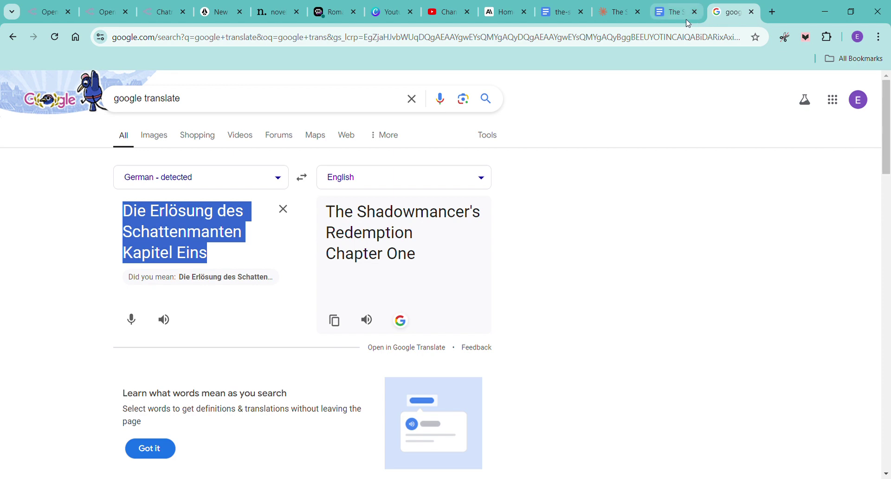
left_click(668, 13)
right_click(245, 232)
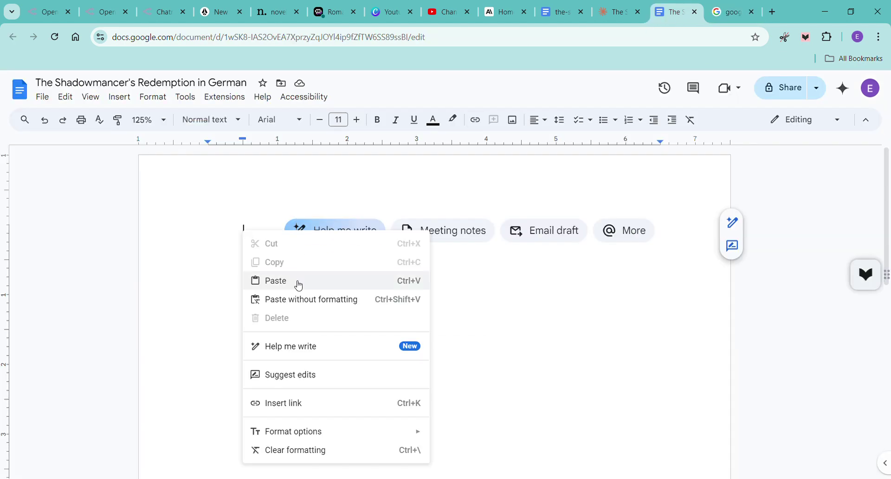
left_click(295, 298)
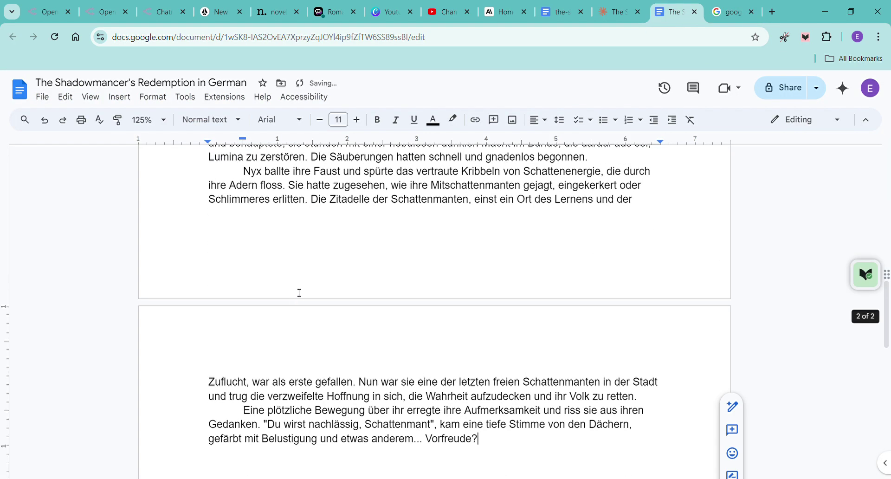
key("Return")
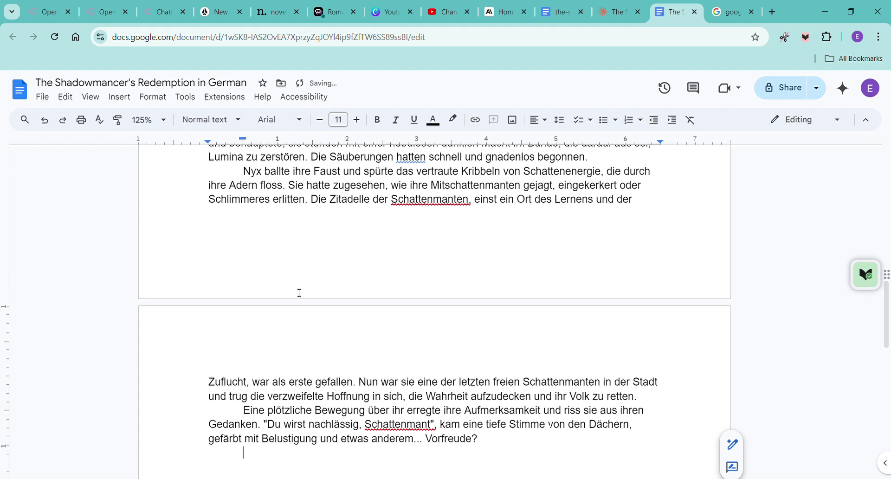
Copy the English passage from "Nyx's head snapped up" through "curling through her gut." in the the-shadowmancers-redemption document.
left_click(548, 13)
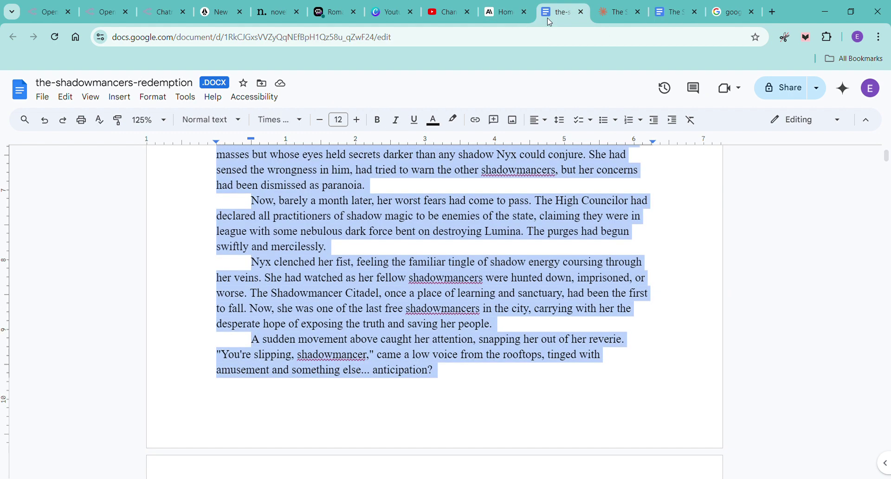
scroll(402, 334, "down", 6)
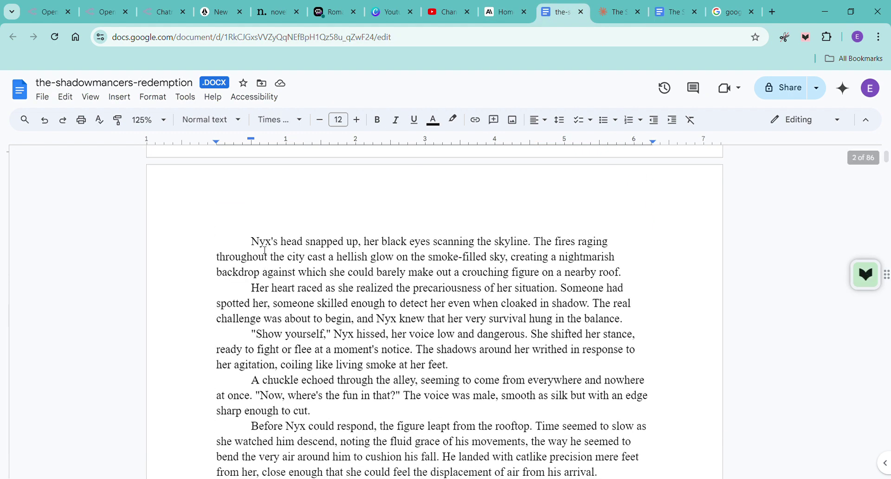
left_click_drag(251, 241, 523, 318)
scroll(534, 320, "down", 3)
scroll(535, 320, "down", 4)
left_click(534, 325, "shift")
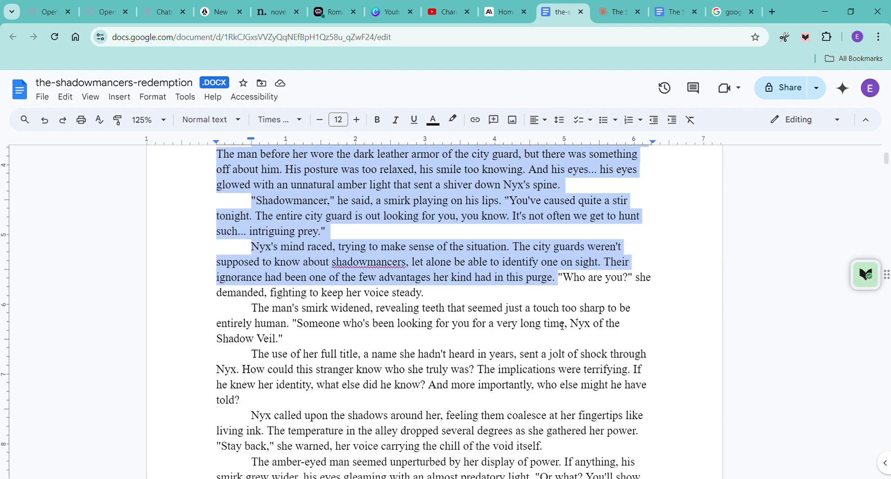
key("ctrl+shift+Down")
scroll(618, 367, "down", 2)
key("ctrl+shift+Down")
key("ctrl+shift+Down")
key("ctrl+shift+Down")
scroll(618, 367, "down", 6)
left_click(617, 377, "shift")
key("ctrl+shift+Down")
key("ctrl+shift+Down")
key("ctrl+shift+Down")
scroll(624, 393, "down", 6)
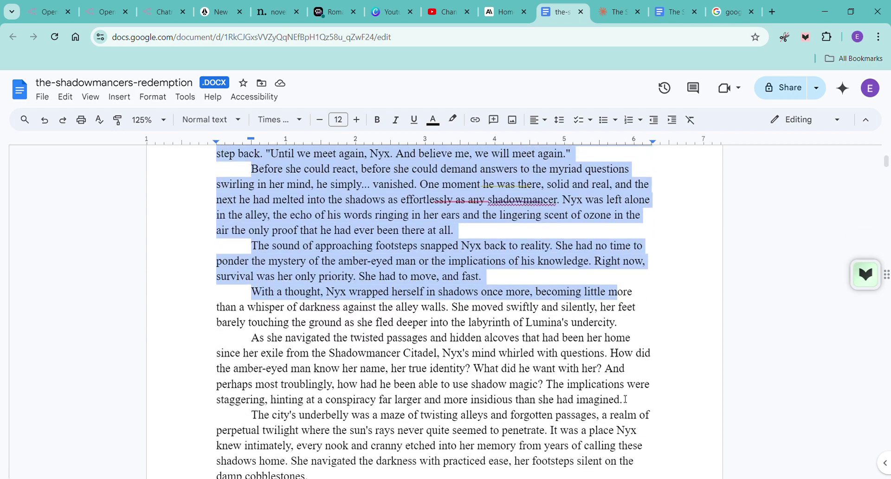
left_click(621, 409, "shift")
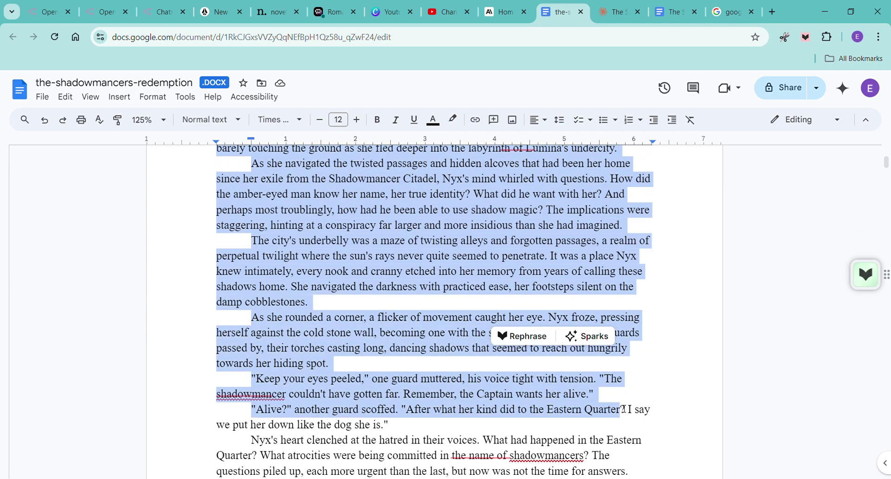
scroll(623, 408, "down", 4)
left_click(619, 369, "shift")
scroll(617, 364, "down", 1)
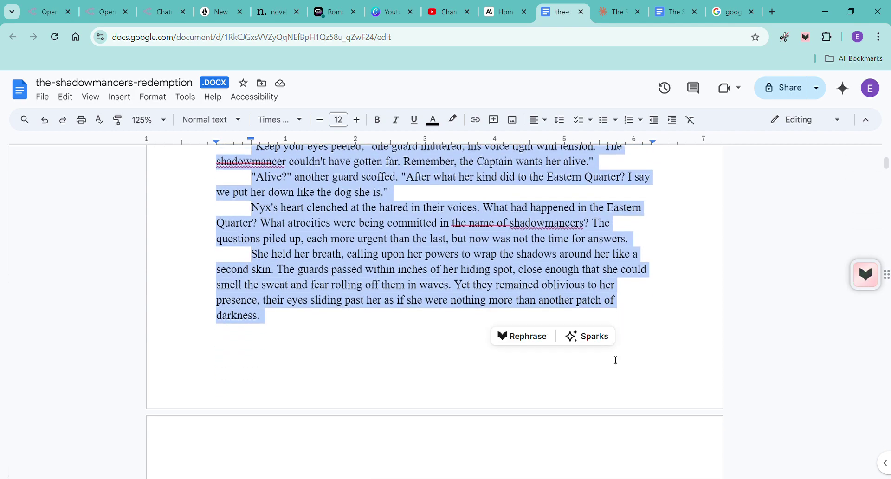
scroll(604, 344, "up", 12)
scroll(546, 296, "up", 4)
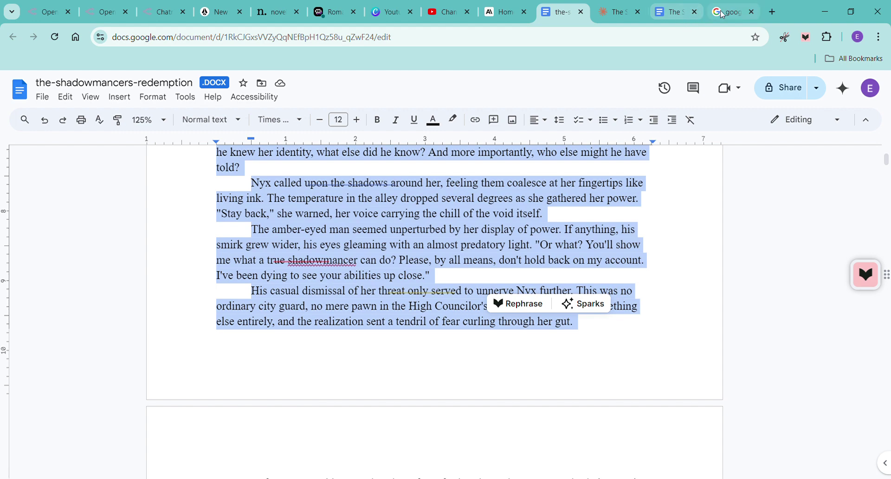
Paste the copied passage into the Claude chat and send it for translation, submitting it a second time.
left_click(669, 17)
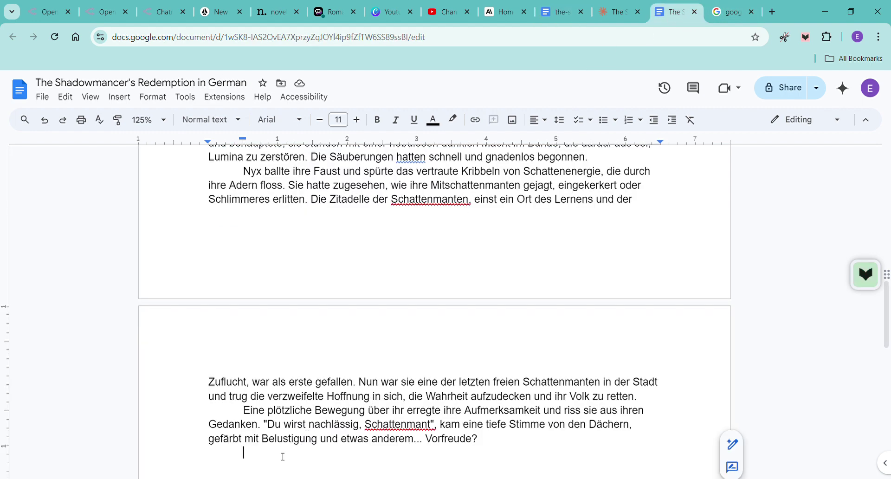
left_click(607, 15)
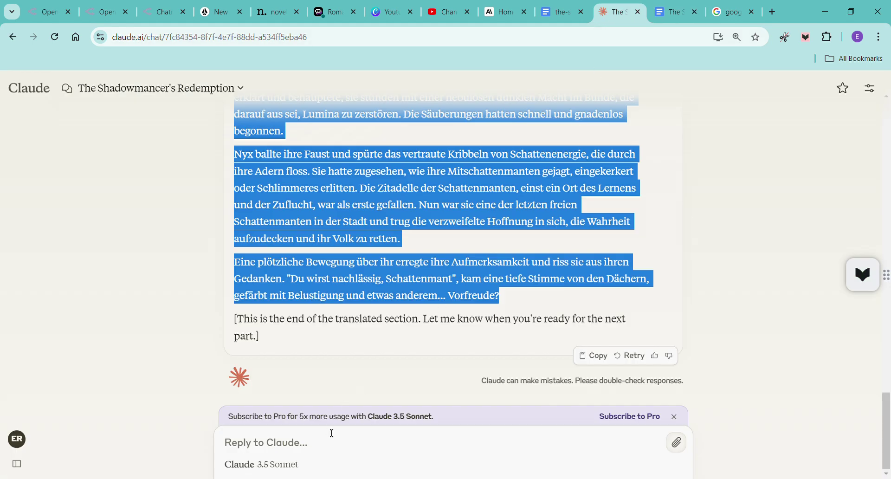
left_click(315, 450)
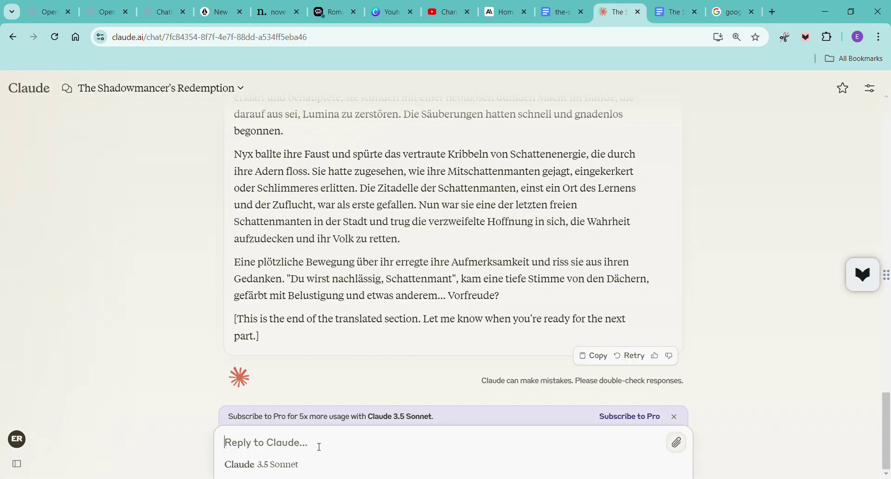
key("ctrl+v")
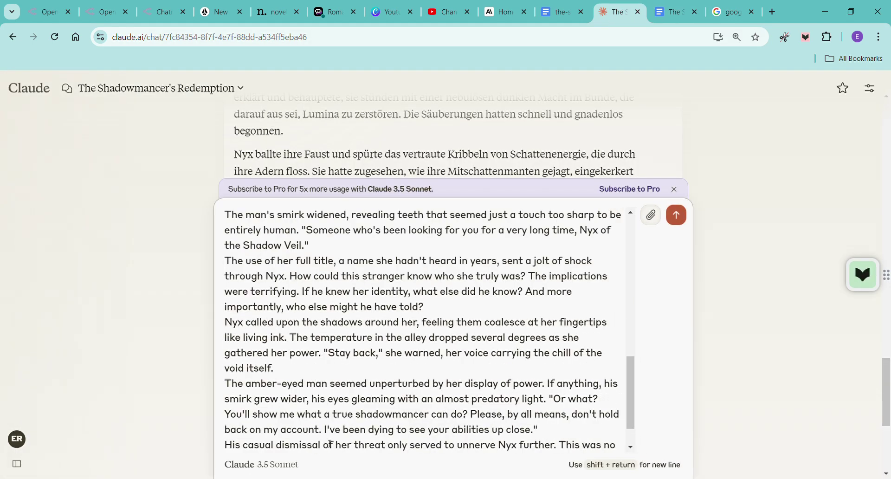
key("Return")
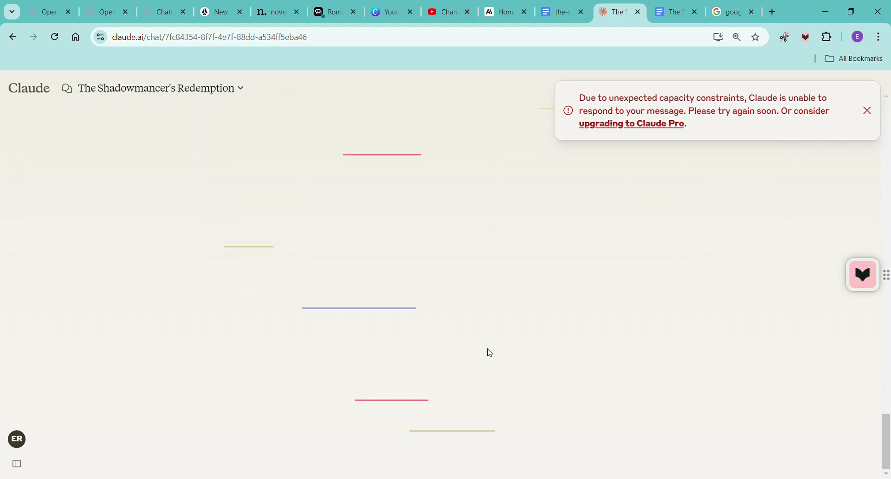
left_click(459, 43)
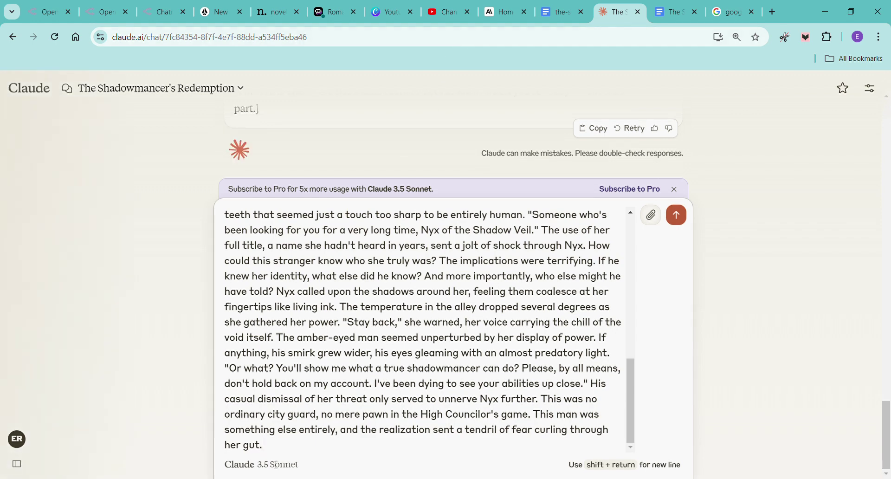
key("Return")
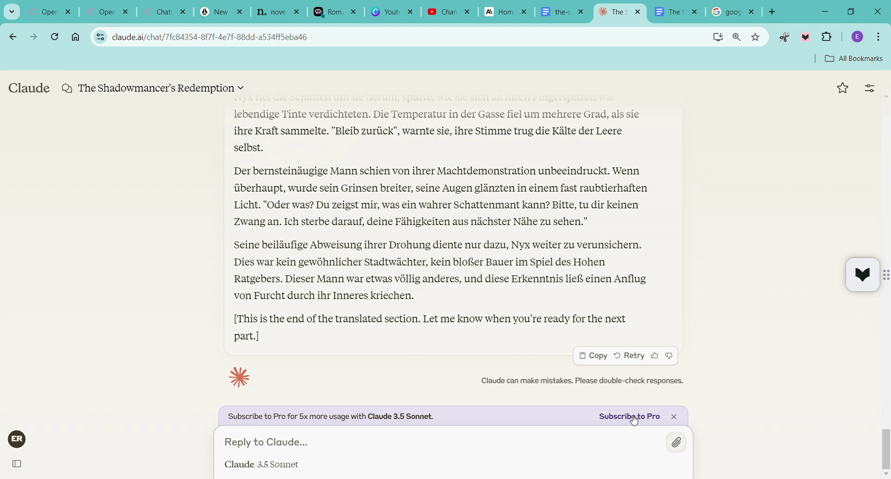
Copy Claude's translation from "Nyx' Kopf schnellte" through "Inneres kriechen.", paste it without formatting at the end of "The Shadowmancer's Redemption in German", and start a new paragraph.
scroll(373, 272, "up", 10)
scroll(373, 273, "up", 8)
scroll(287, 259, "down", 2)
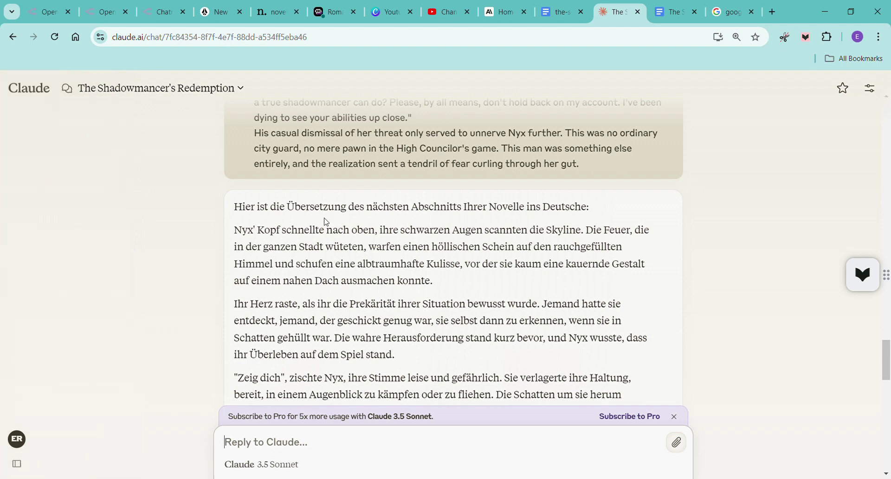
left_click_drag(235, 232, 524, 291)
left_click(277, 211)
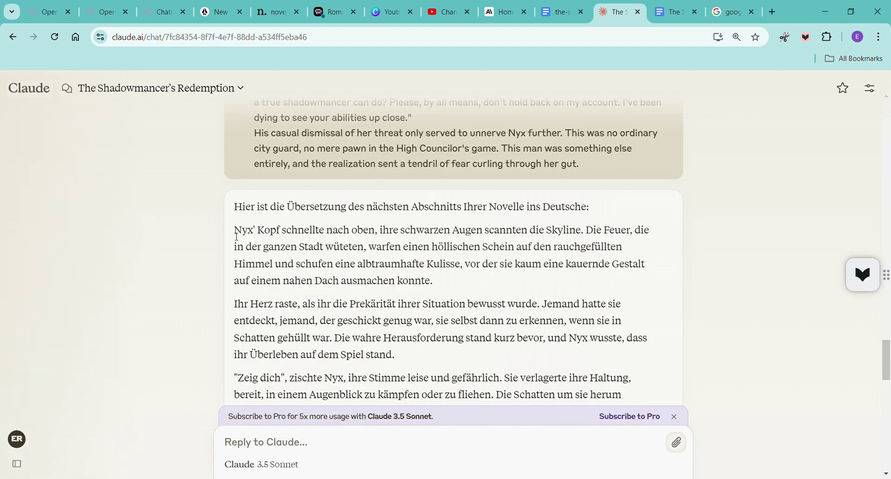
left_click_drag(240, 236, 656, 295)
scroll(522, 319, "down", 12)
scroll(617, 328, "down", 7)
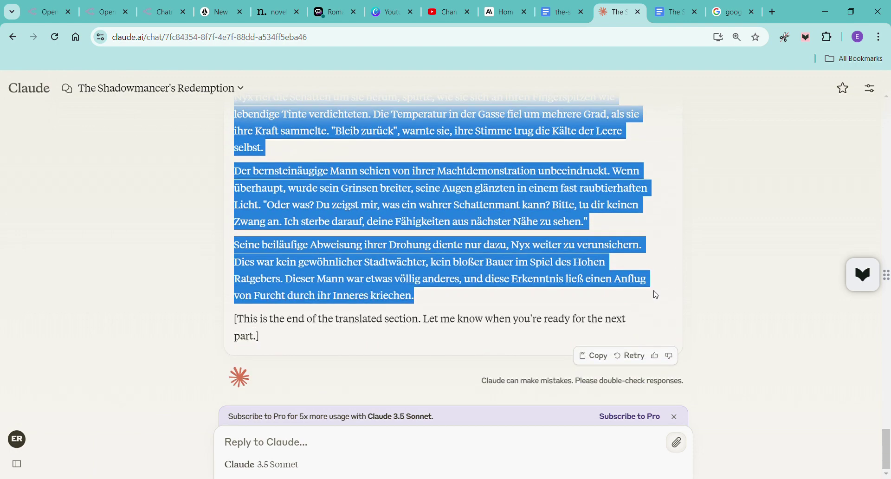
left_click(673, 12)
right_click(251, 460)
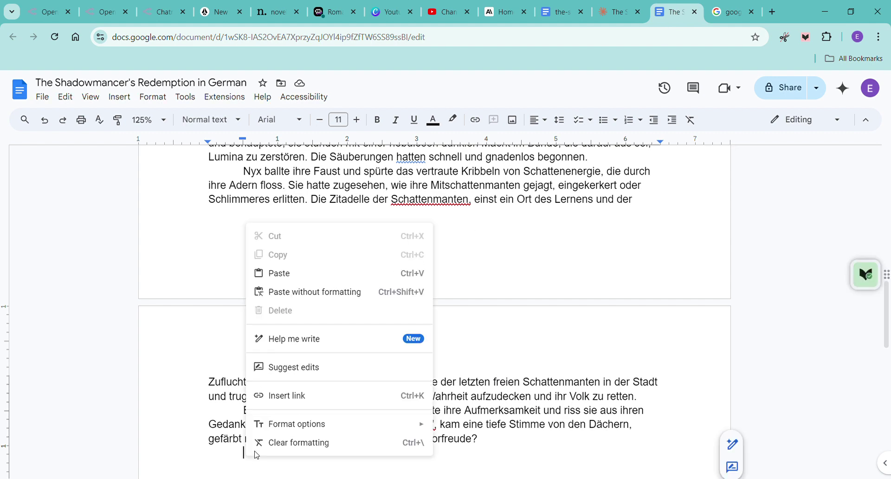
left_click(331, 299)
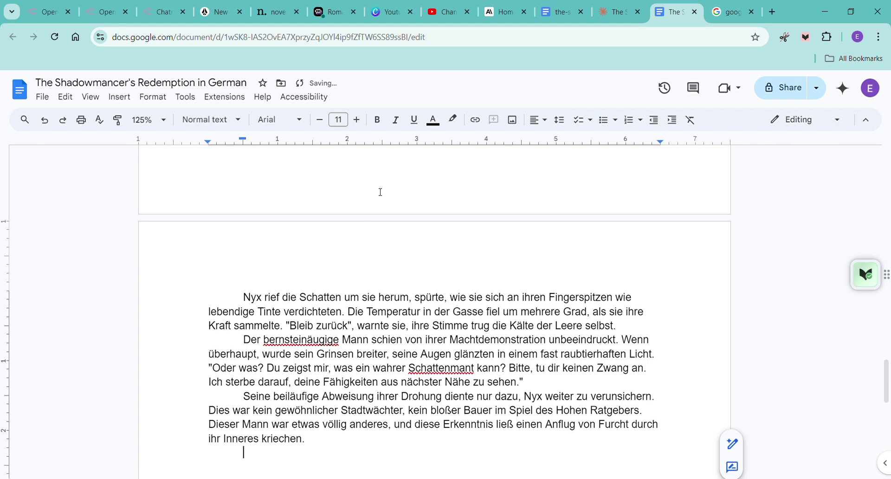
Copy the following page of the English novella, from "Before Nyx could respond" through "another patch of darkness.".
left_click(560, 11)
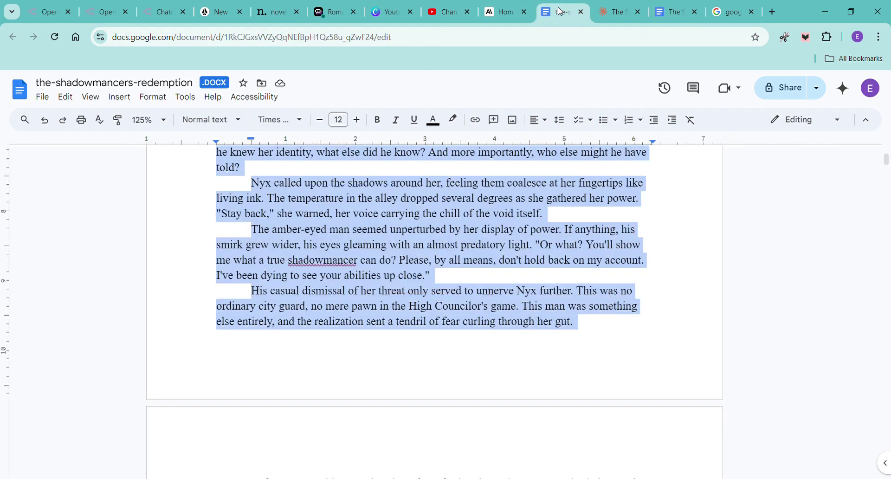
scroll(271, 207, "down", 5)
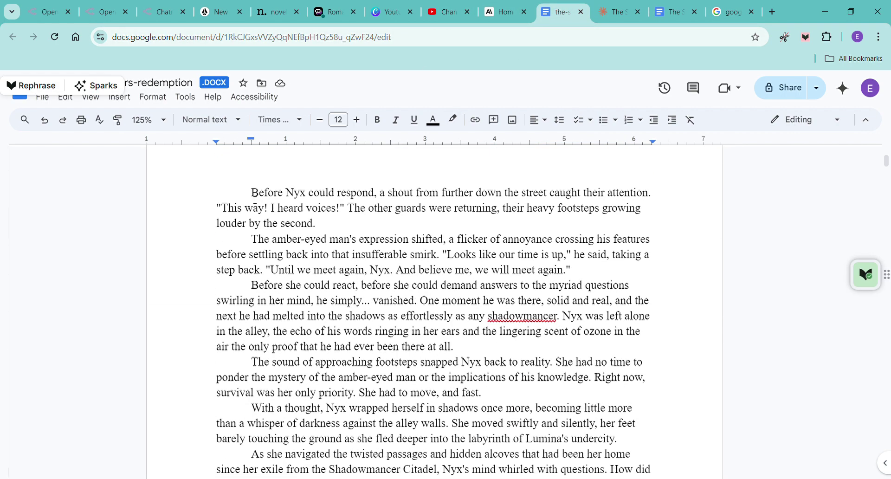
left_click_drag(251, 191, 595, 407)
scroll(600, 369, "down", 4)
scroll(567, 377, "down", 8)
left_click_drag(600, 369, 567, 356)
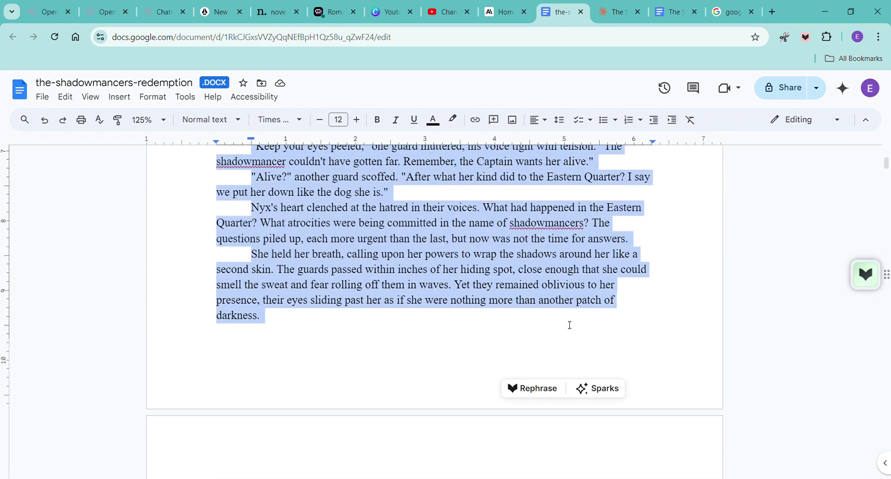
Send the passage beginning "Before Nyx could respond" to Claude in the same chat for German translation.
left_click(599, 15)
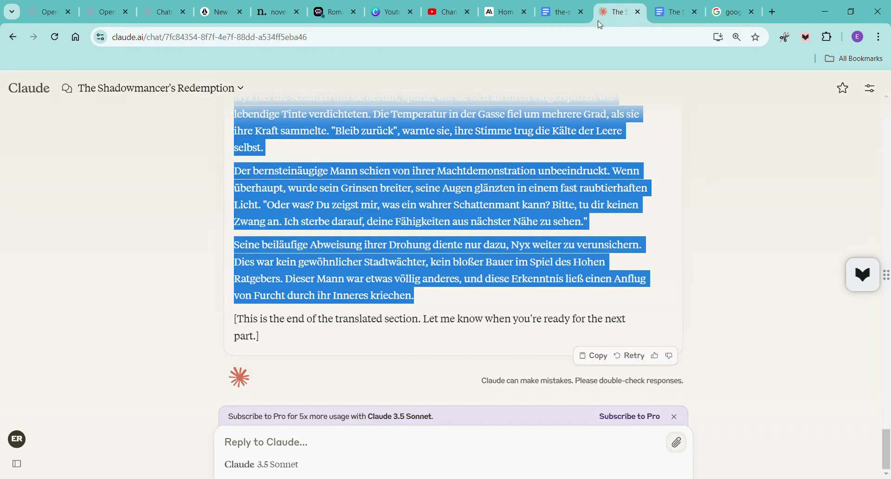
left_click(323, 450)
key("ctrl+v")
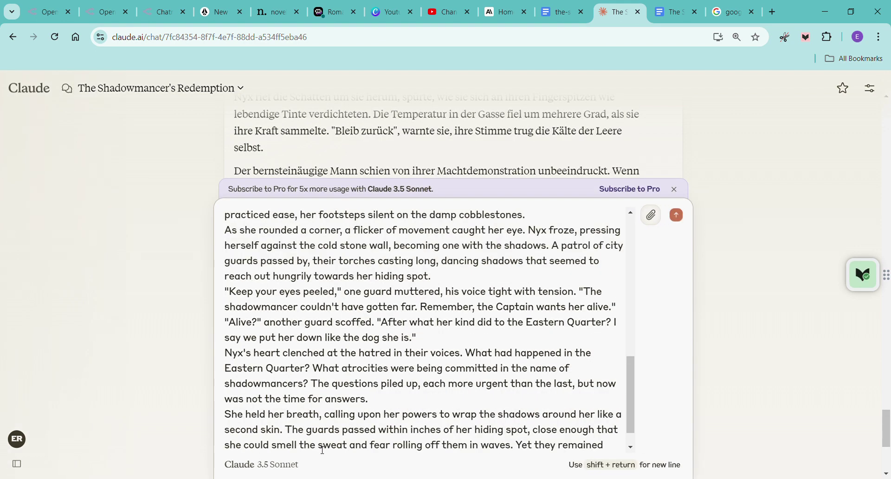
key("Return")
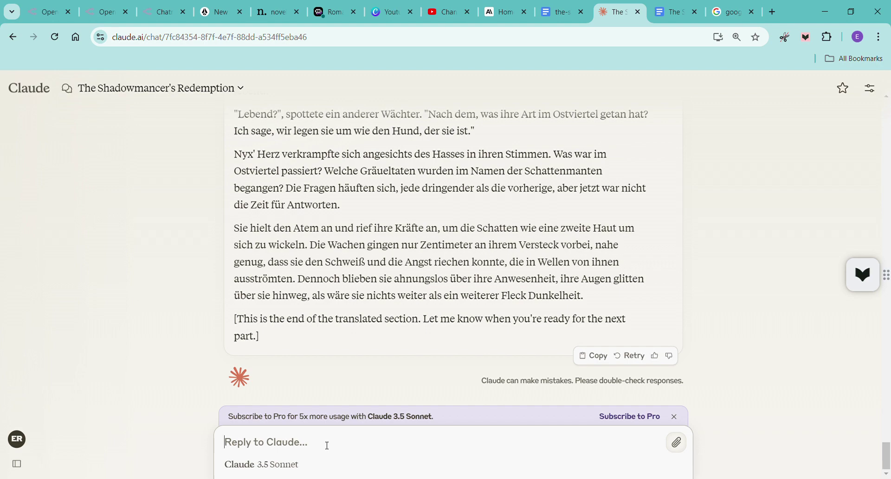
Copy Claude's translation from "Bevor Nyx antworten konnte" through "Fleck Dunkelheit." and append it to the German document without formatting, undoing the formatted paste.
scroll(387, 235, "up", 15)
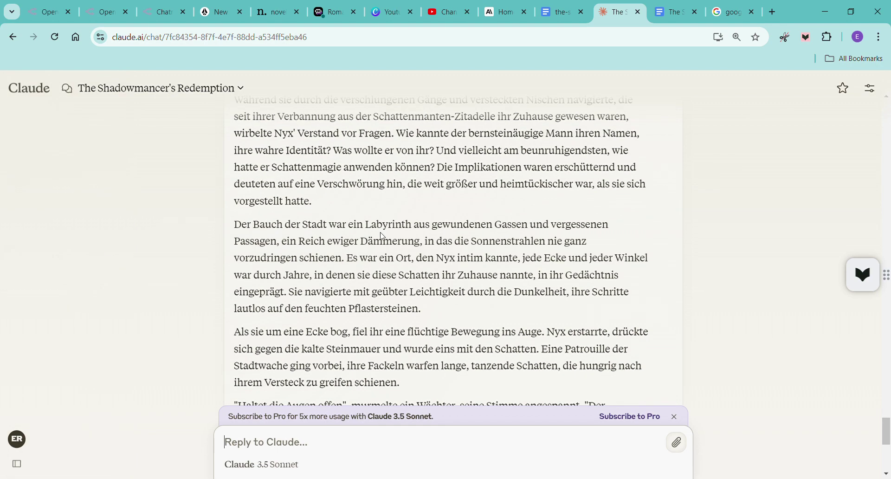
scroll(387, 236, "down", 5)
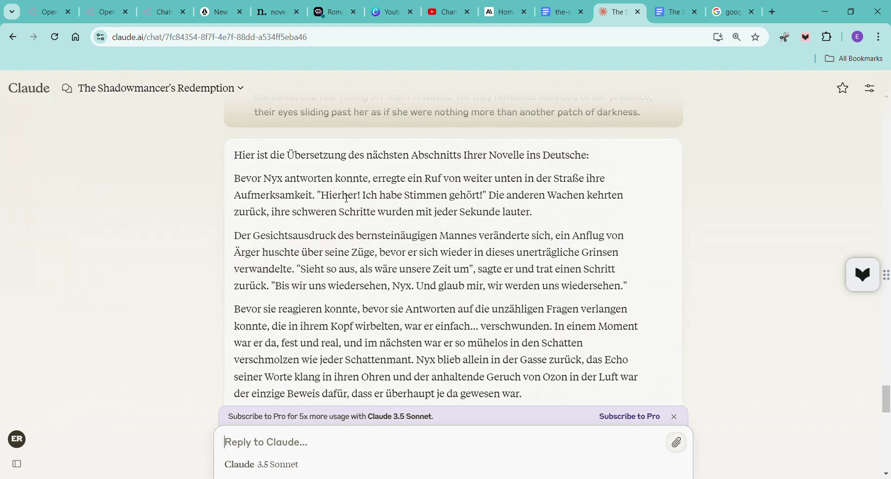
left_click_drag(263, 188, 634, 368)
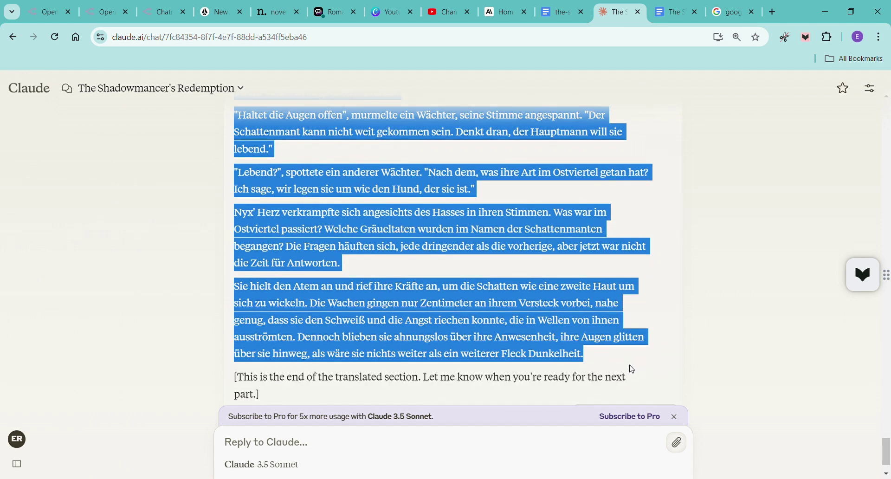
left_click(664, 13)
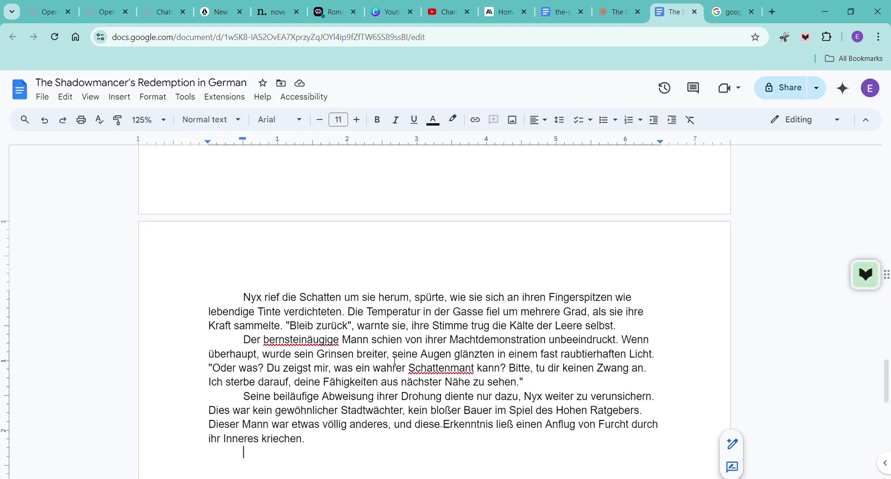
key("ctrl+v")
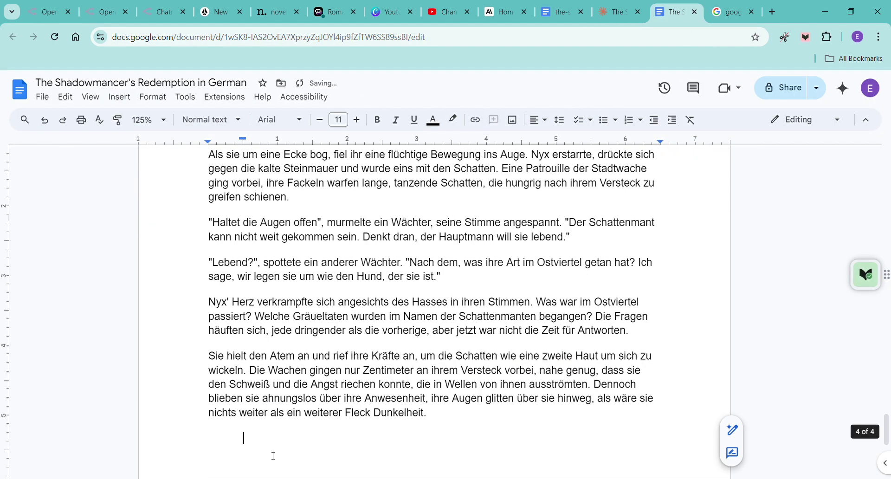
key("ctrl+z")
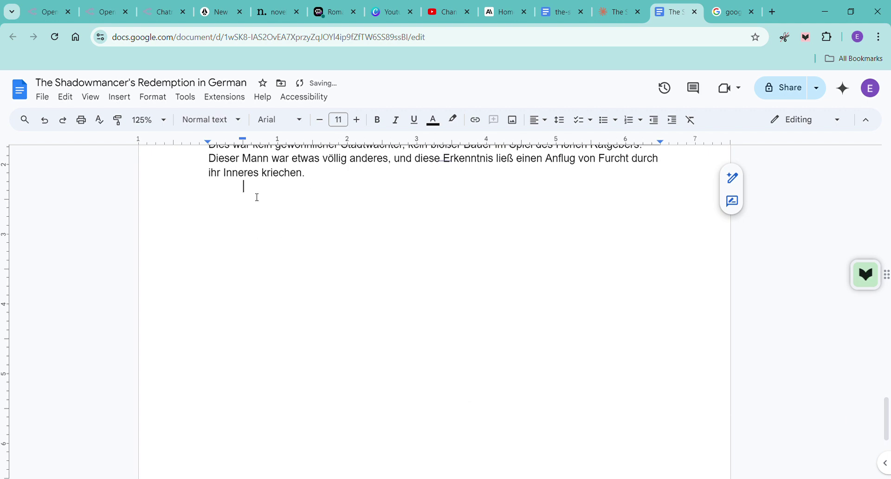
right_click(254, 194)
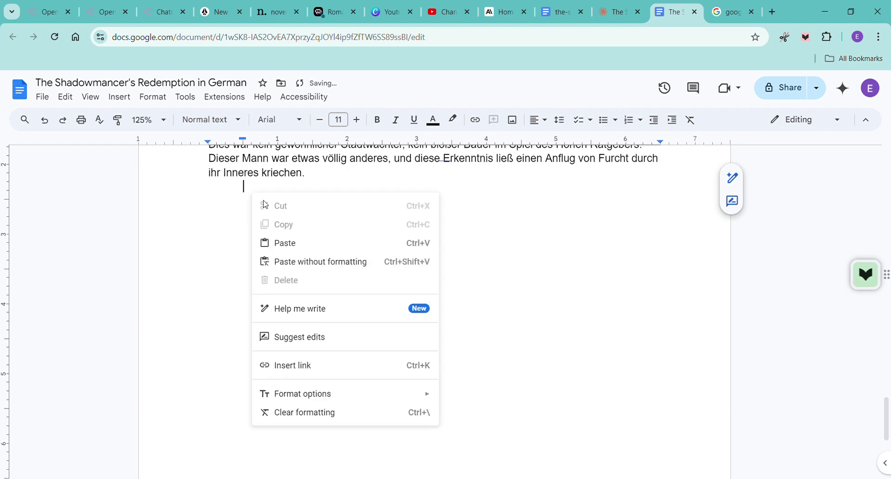
left_click(323, 262)
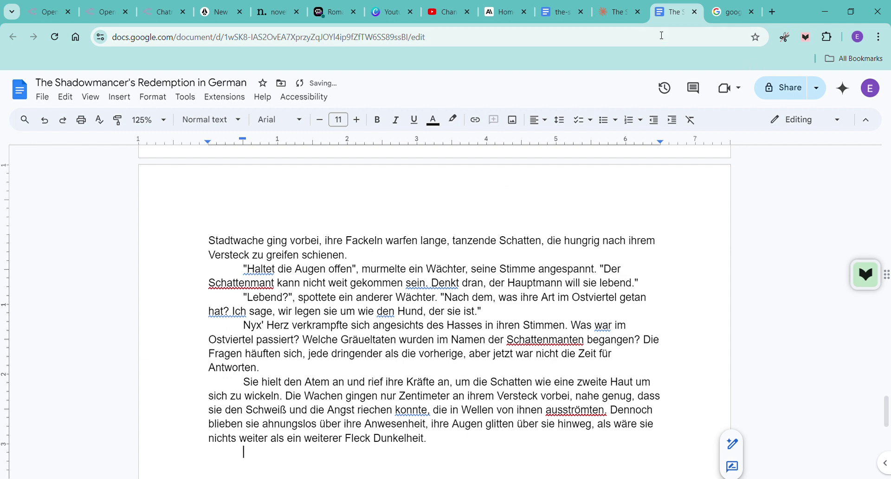
Copy the next page of the English novella, from "Once they were gone" through "her rightful place in the world.".
left_click(552, 16)
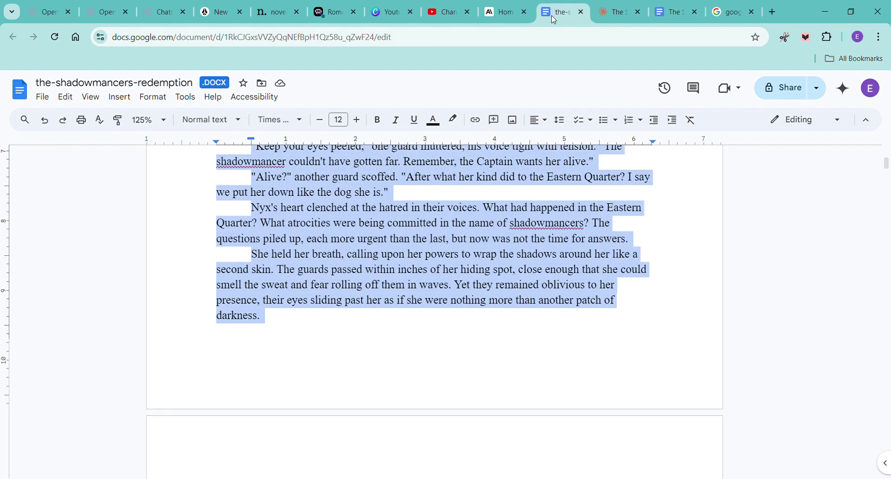
scroll(330, 302, "down", 4)
scroll(329, 302, "down", 2)
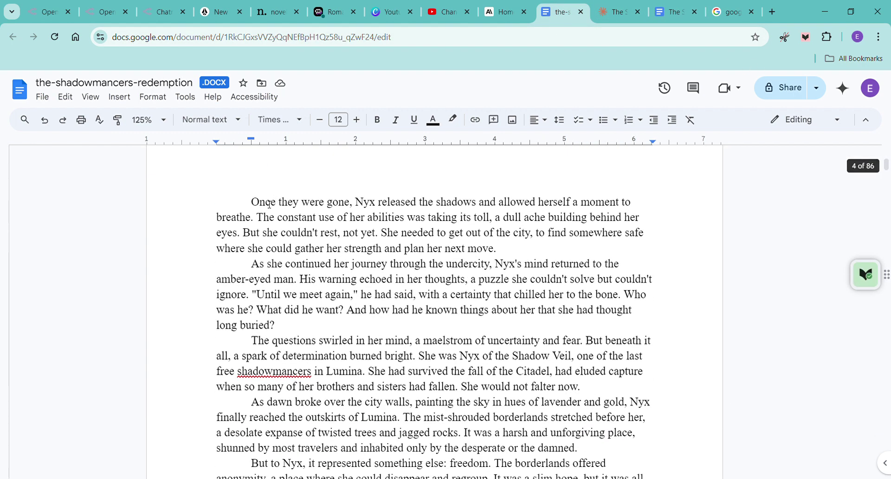
left_click_drag(250, 202, 580, 417)
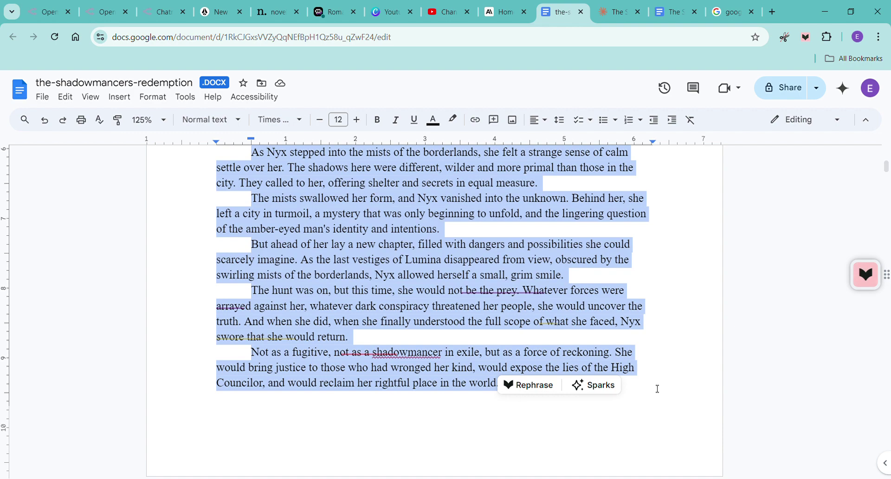
Send the passage beginning "Once they were gone" to Claude in the same chat for German translation.
left_click(619, 17)
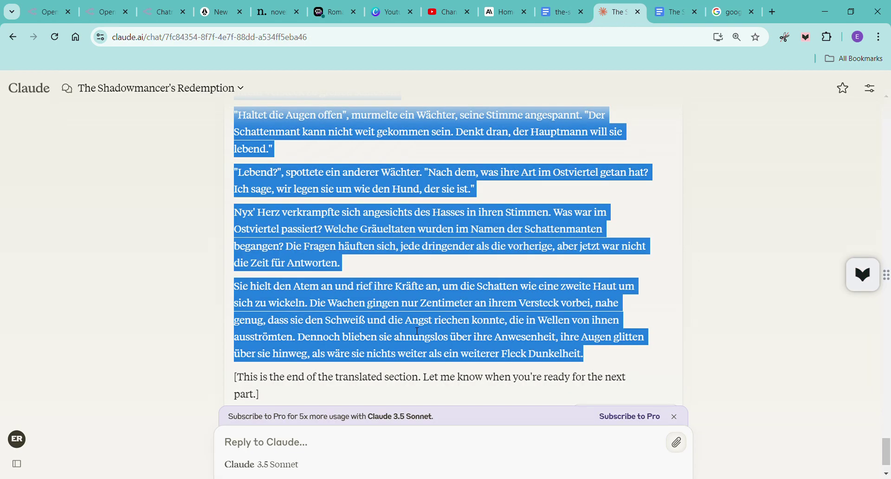
left_click(270, 444)
key("ctrl+v")
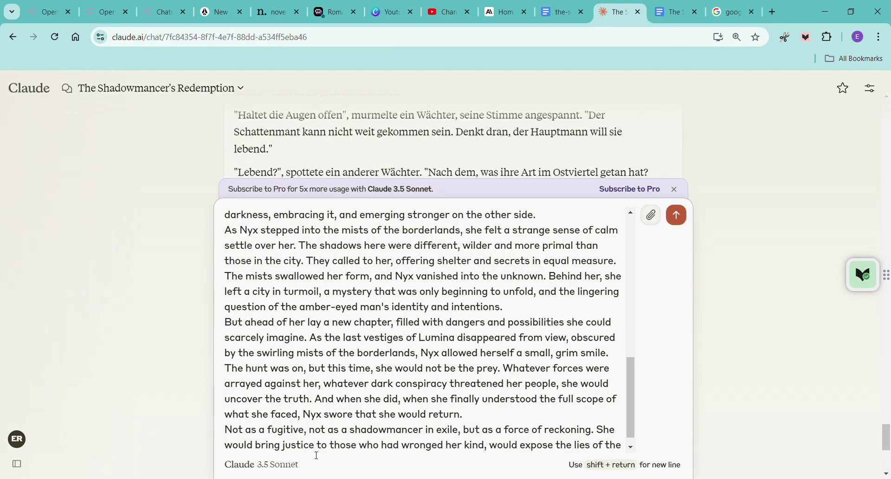
key("ctrl+z")
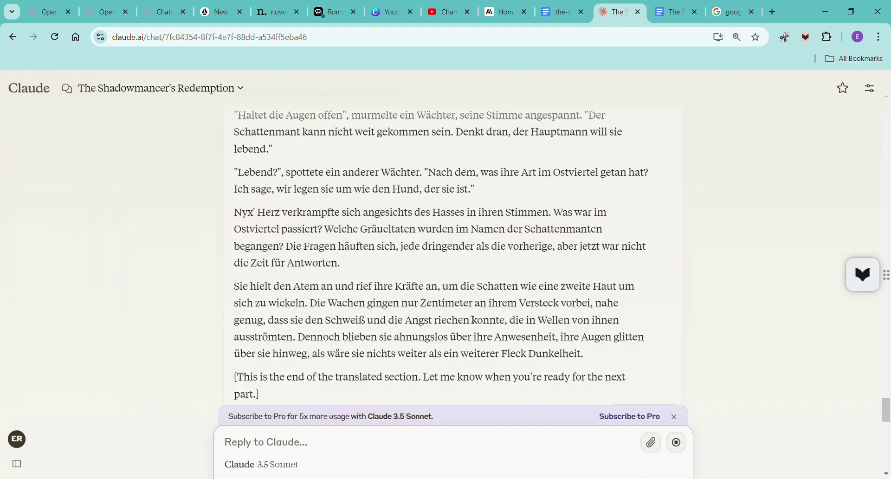
scroll(355, 260, "down", 5)
scroll(470, 320, "down", 5)
scroll(470, 320, "down", 5)
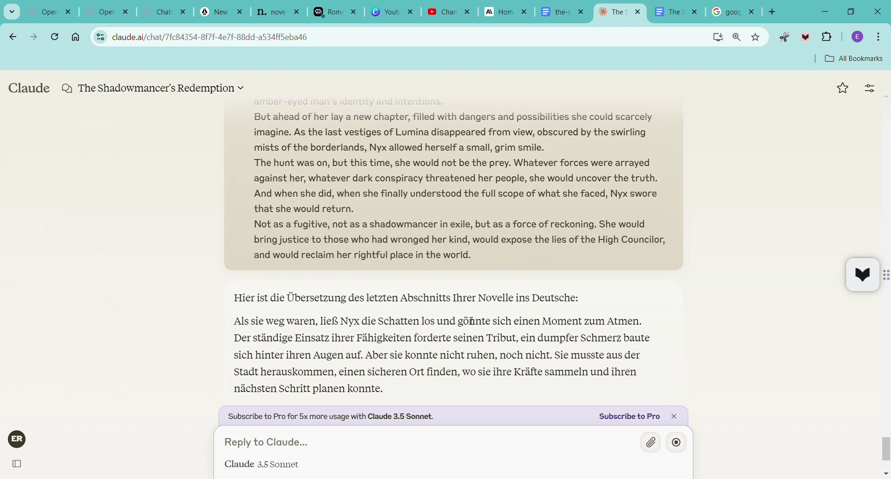
scroll(472, 321, "down", 4)
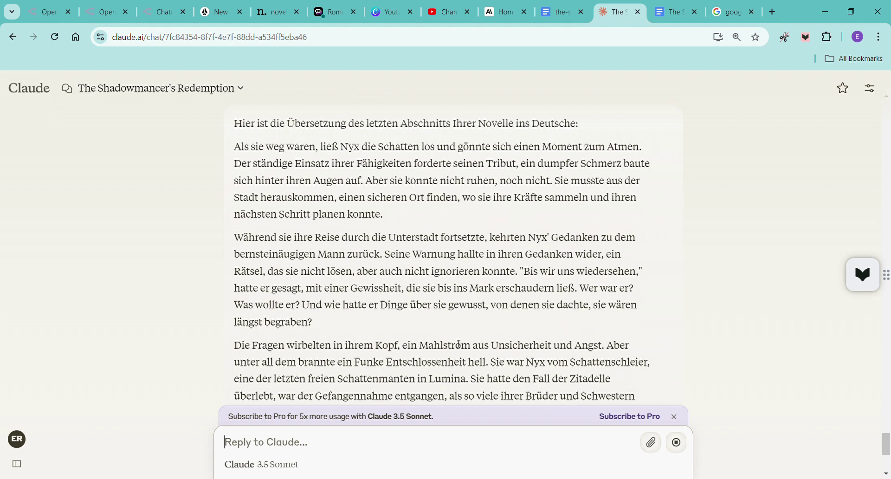
scroll(459, 343, "down", 6)
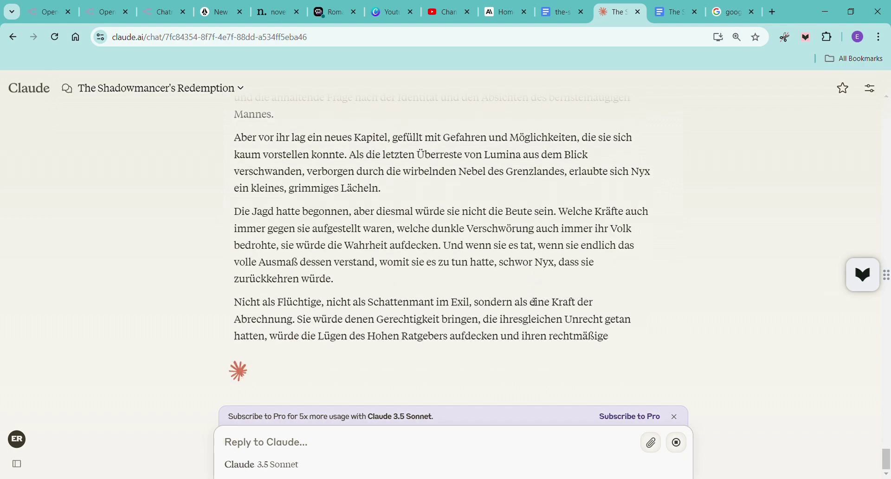
Copy Claude's translation from "Als sie weg waren" through "zurückfordern.", append it to the German document without formatting, and start a new paragraph.
scroll(535, 300, "up", 15)
scroll(511, 297, "up", 4)
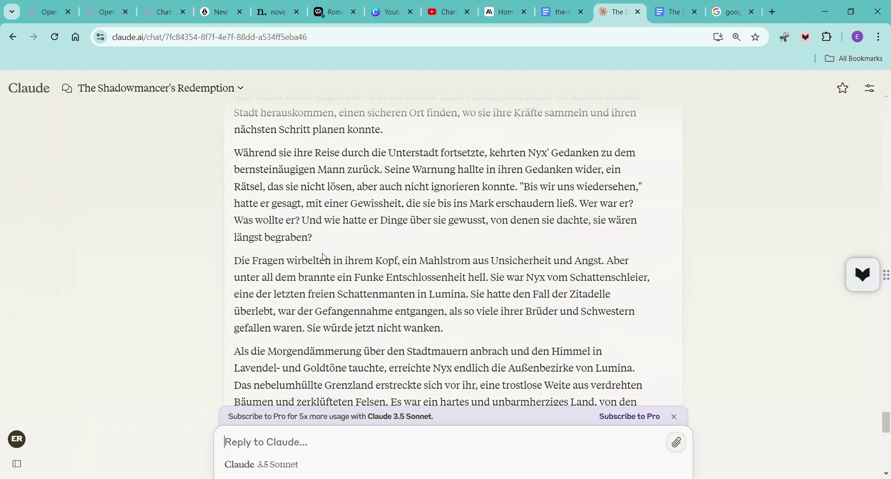
scroll(279, 265, "up", 4)
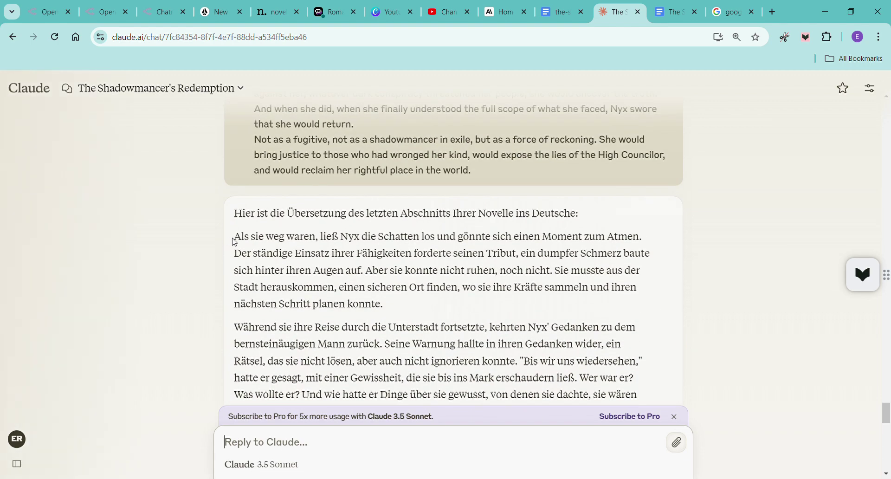
left_click_drag(240, 242, 577, 298)
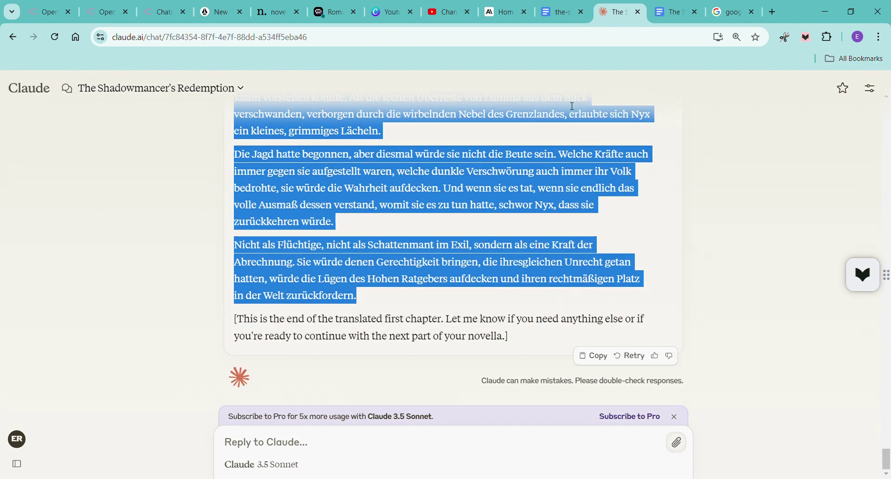
left_click(668, 13)
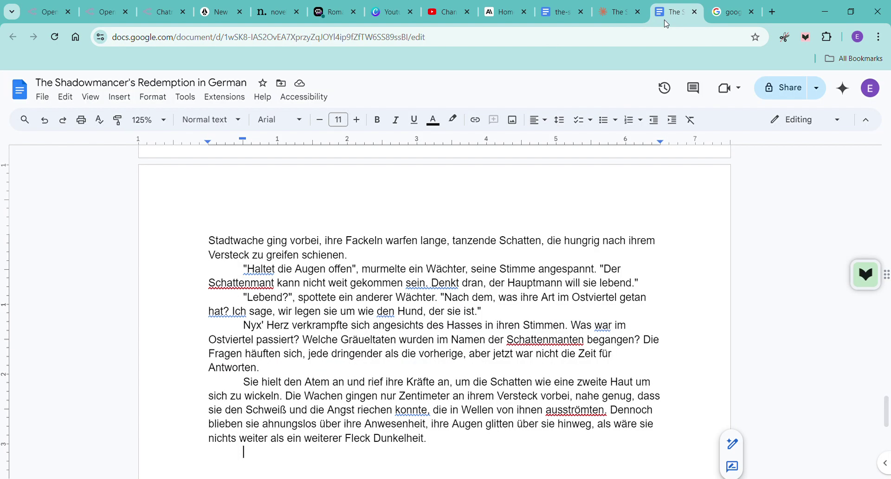
right_click(262, 457)
left_click(349, 286)
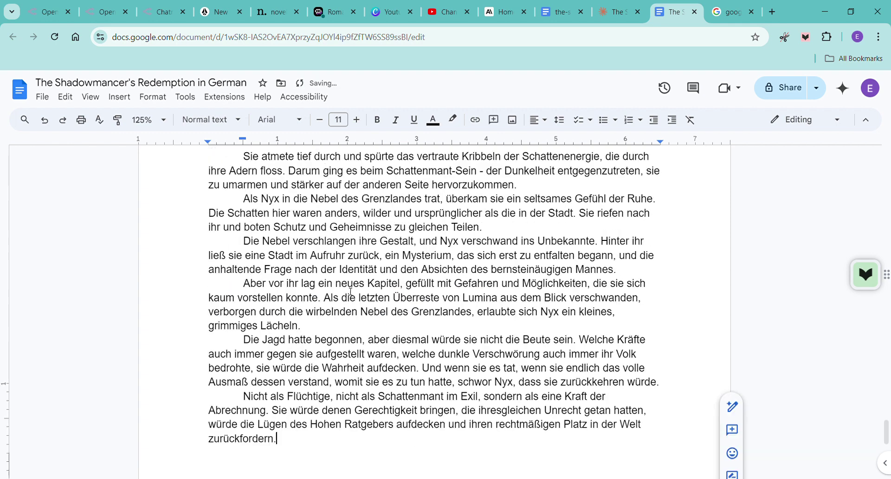
key("Return")
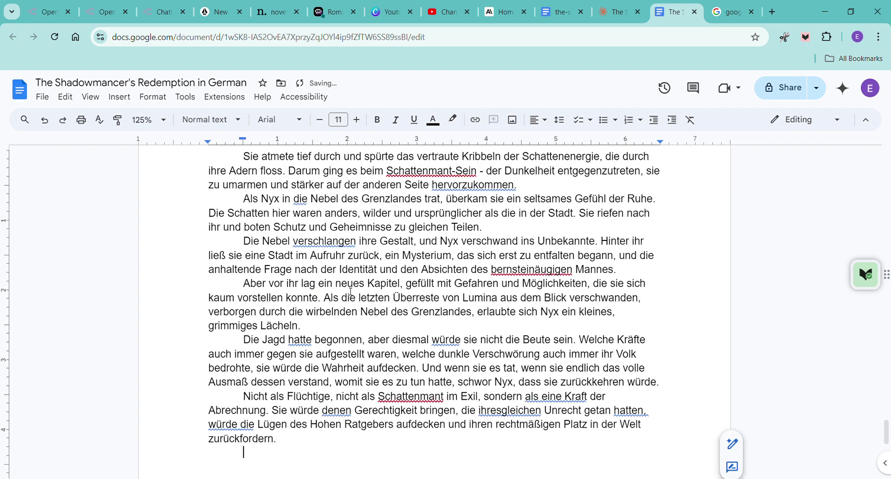
Copy the two closing paragraphs of the English chapter, from "The mists of the borderlands" through "only just beginning.".
left_click(570, 18)
scroll(408, 322, "down", 6)
left_click_drag(249, 331, 621, 378)
key("ctrl+c")
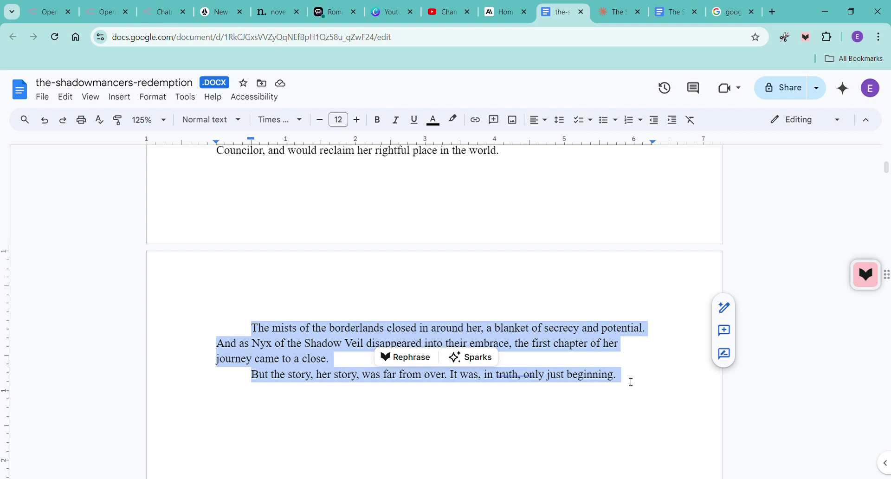
Send the closing paragraphs beginning "The mists of the borderlands" to Claude in the same chat for German translation.
left_click(616, 12)
left_click(305, 450)
key("ctrl+v")
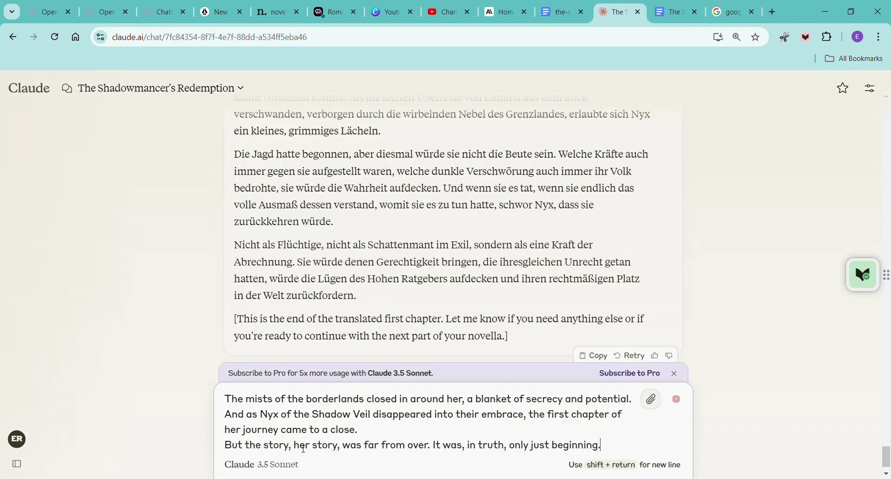
key("Return")
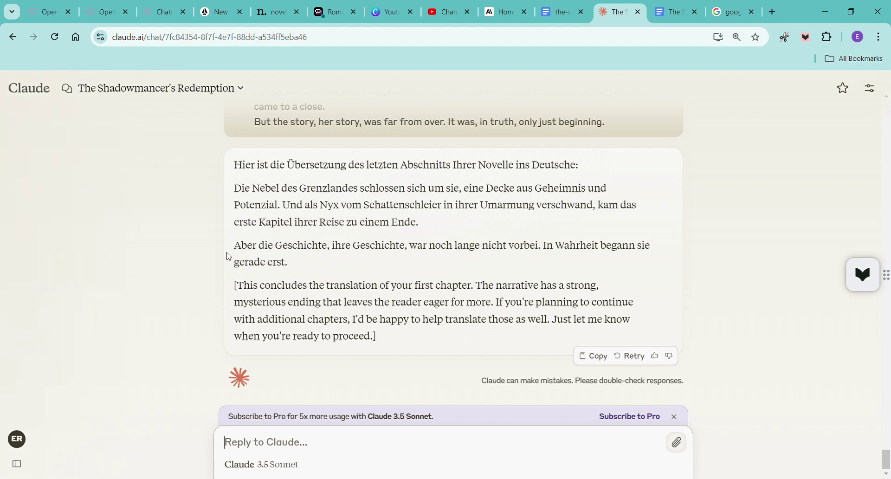
Copy Claude's translation from "Die Nebel des Grenzlandes" through "gerade erst." and paste it without formatting at the end of the German document.
left_click_drag(235, 191, 511, 261)
key("ctrl+c")
left_click(670, 15)
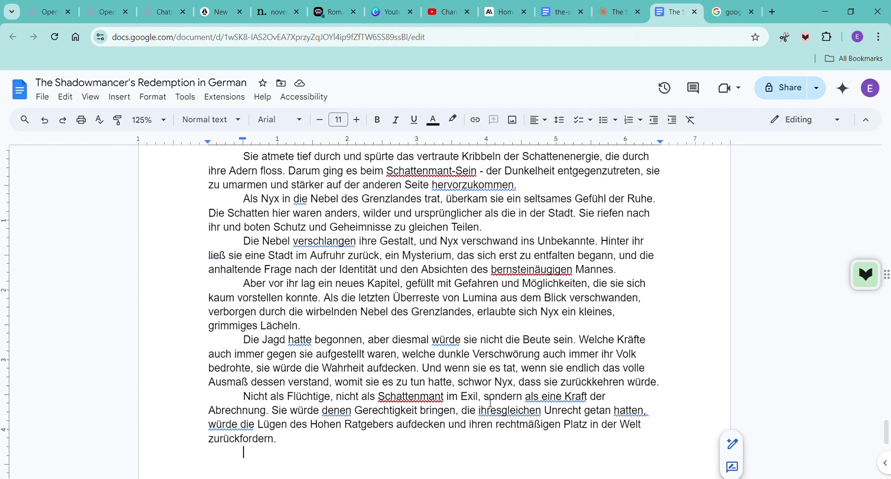
right_click(258, 460)
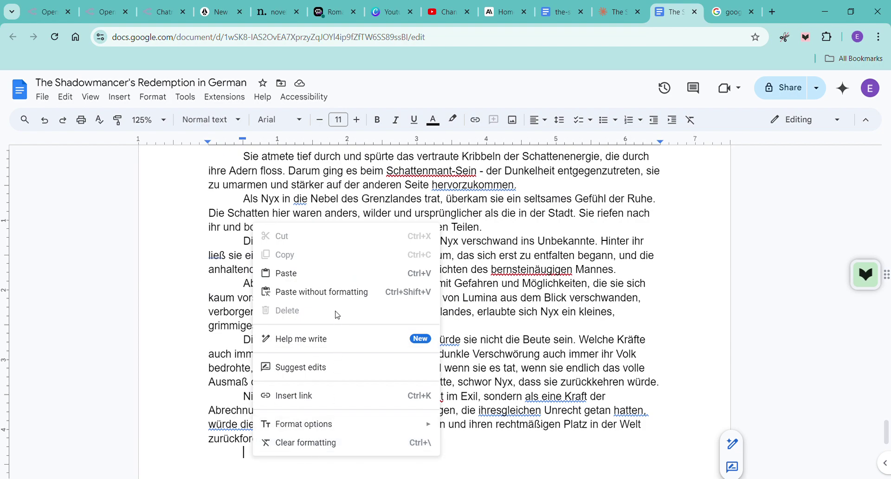
left_click(339, 292)
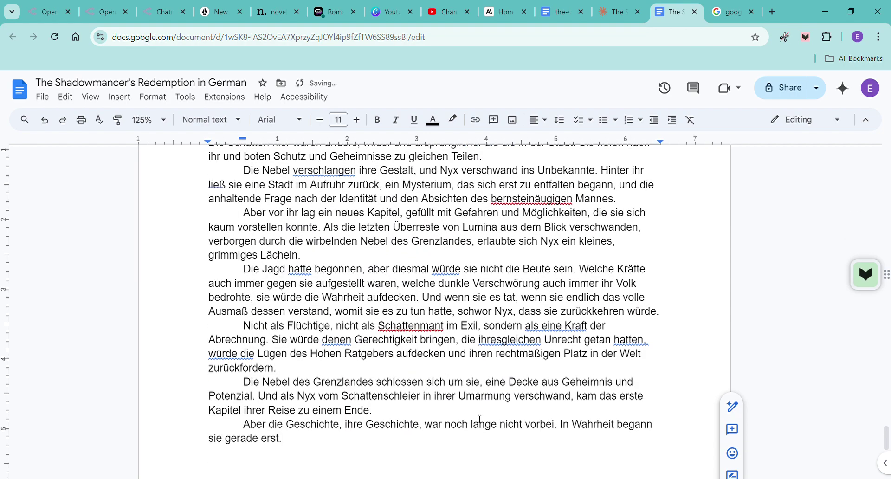
Insert a blank line below the title "Die Erlösung des Schattenmanten" and another below "Kapitel Eins" in the German document.
scroll(479, 419, "up", 15)
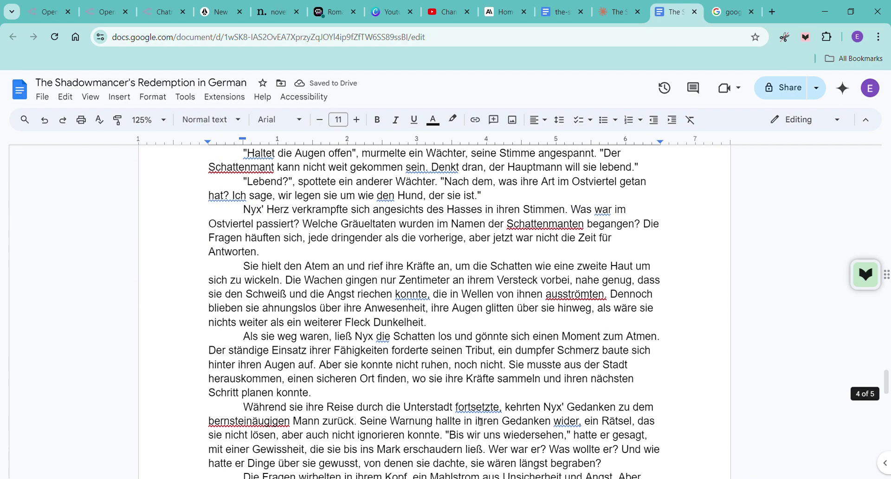
scroll(480, 421, "up", 20)
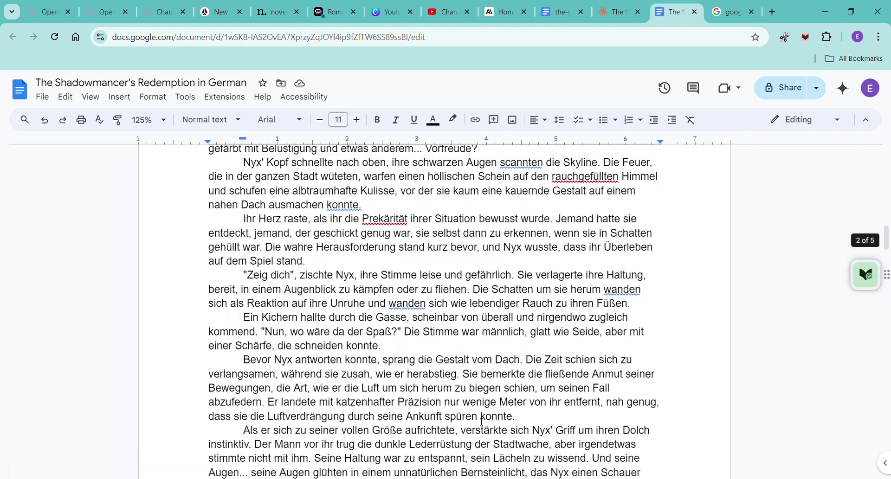
scroll(481, 421, "up", 15)
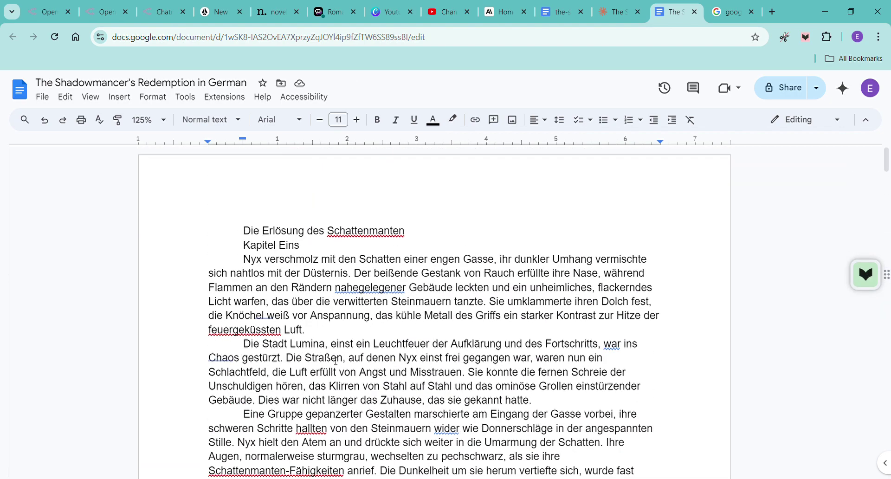
left_click(442, 237)
key("Return")
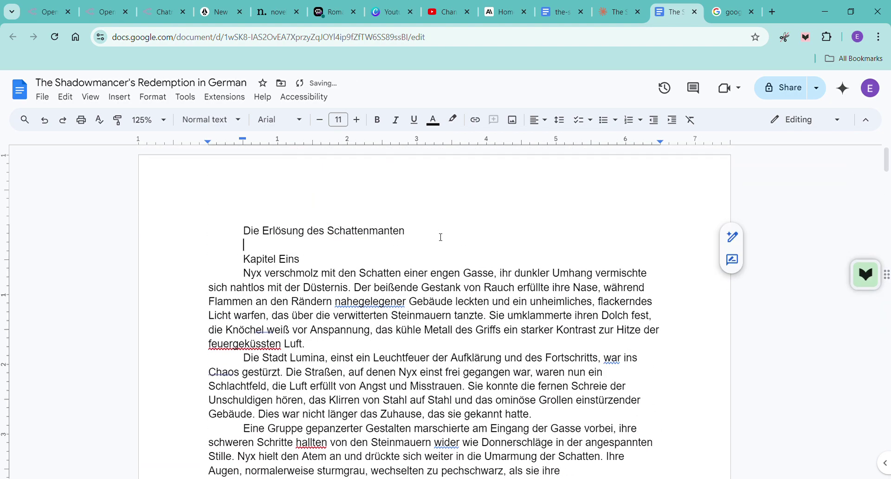
left_click(412, 260)
key("Return")
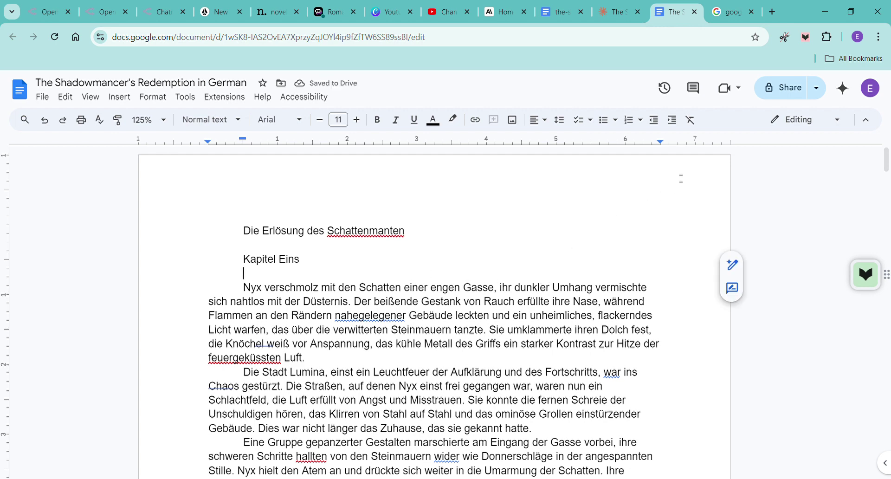
Look through the complete German chapter from its beginning to the last sentence.
scroll(667, 203, "down", 6)
scroll(655, 207, "up", 4)
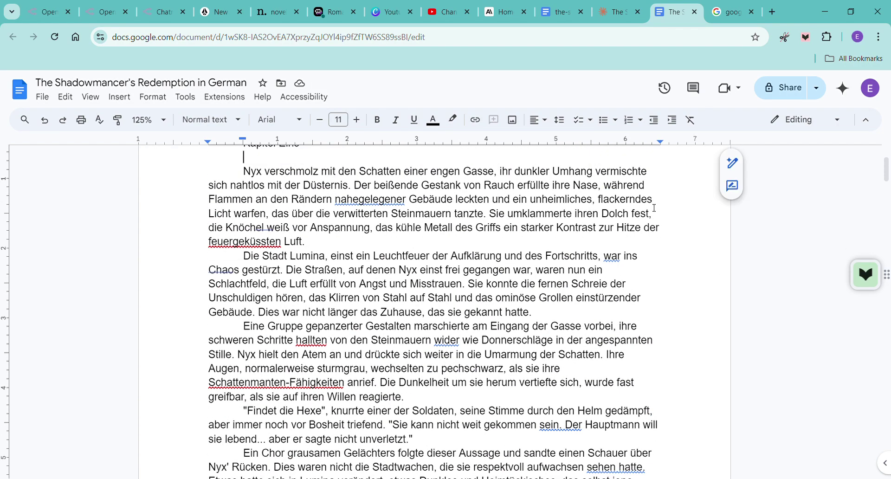
scroll(655, 207, "down", 20)
scroll(653, 209, "down", 6)
scroll(653, 210, "down", 8)
scroll(652, 210, "down", 10)
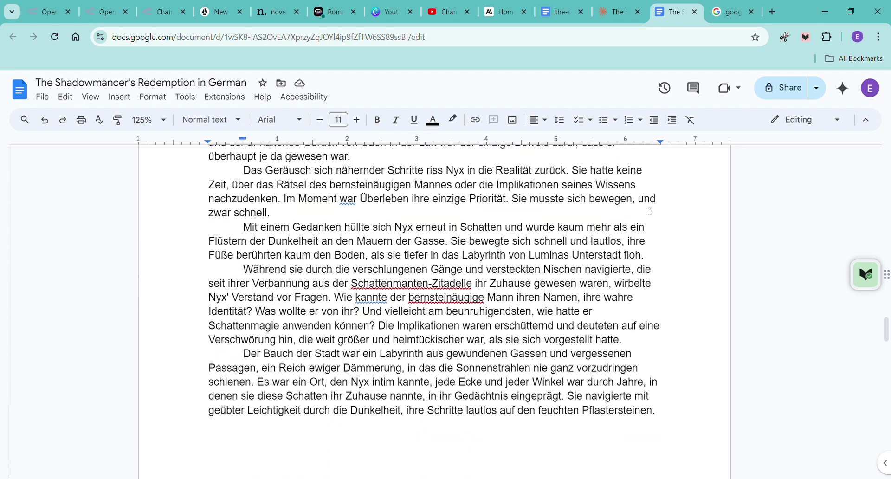
scroll(649, 212, "down", 10)
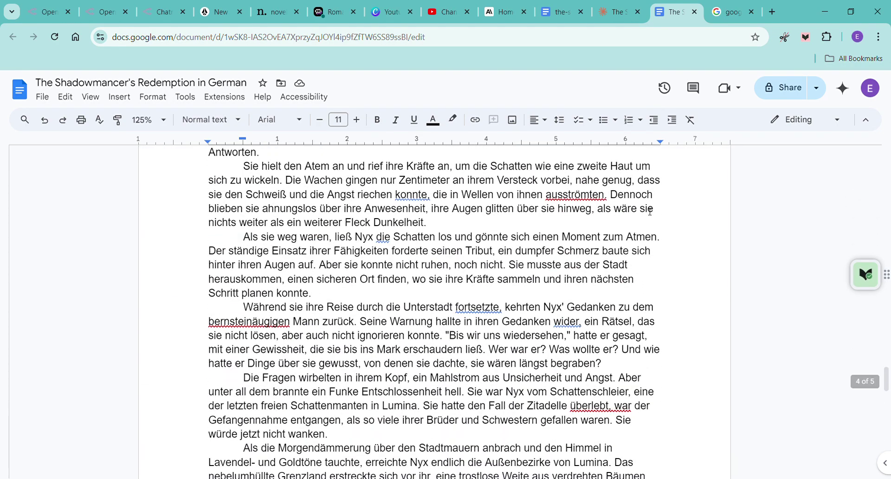
scroll(650, 212, "down", 11)
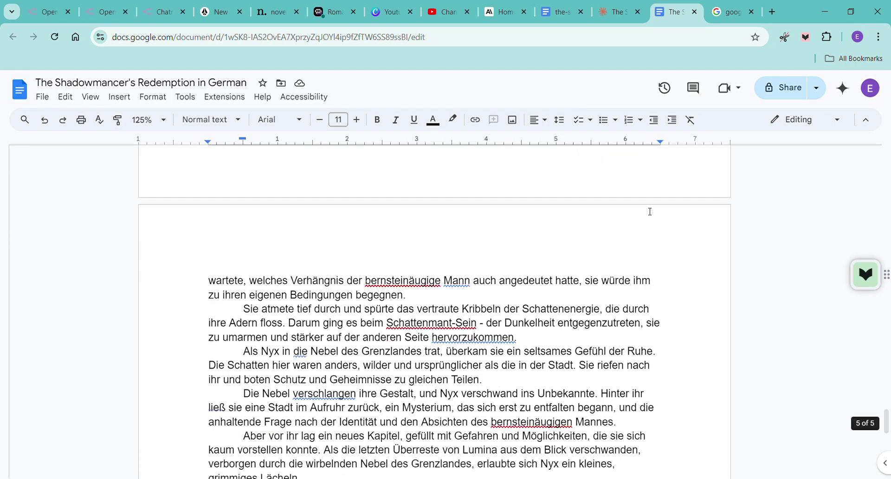
scroll(650, 212, "down", 4)
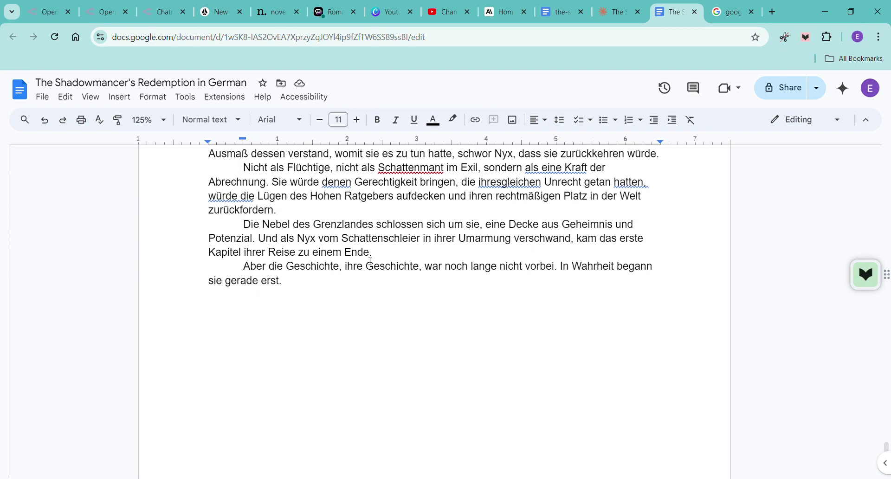
left_click(296, 285)
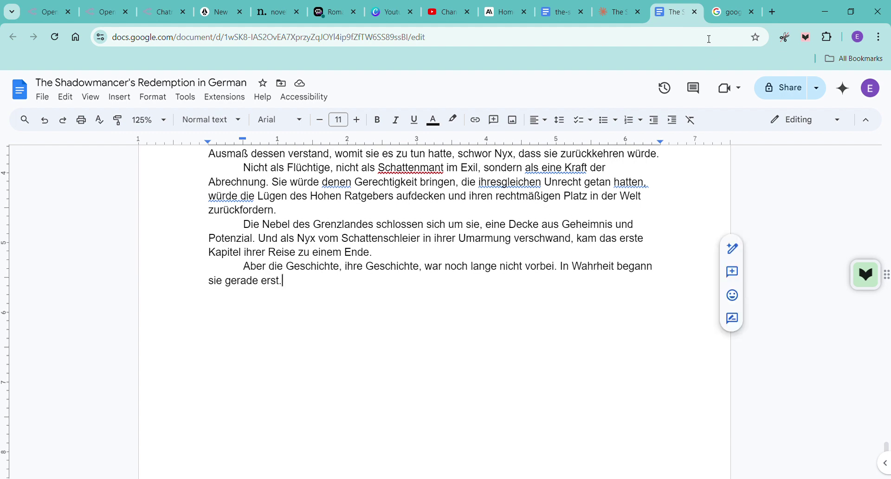
Review Claude's last reply, the English source and the Google Translate check, and return to the German document.
left_click(610, 14)
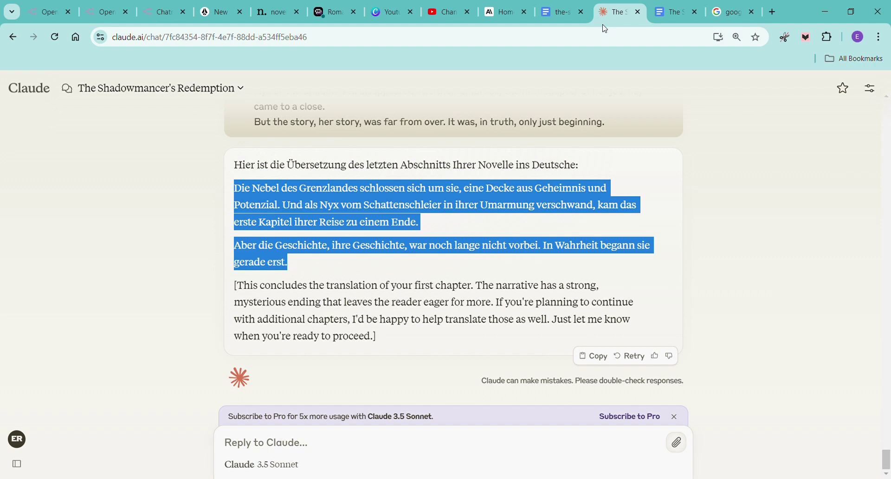
left_click(441, 286)
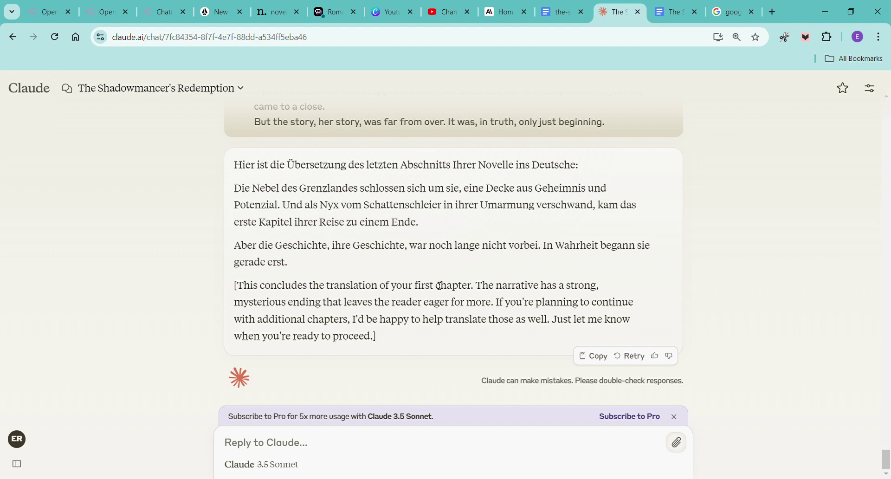
left_click(680, 18)
left_click(560, 14)
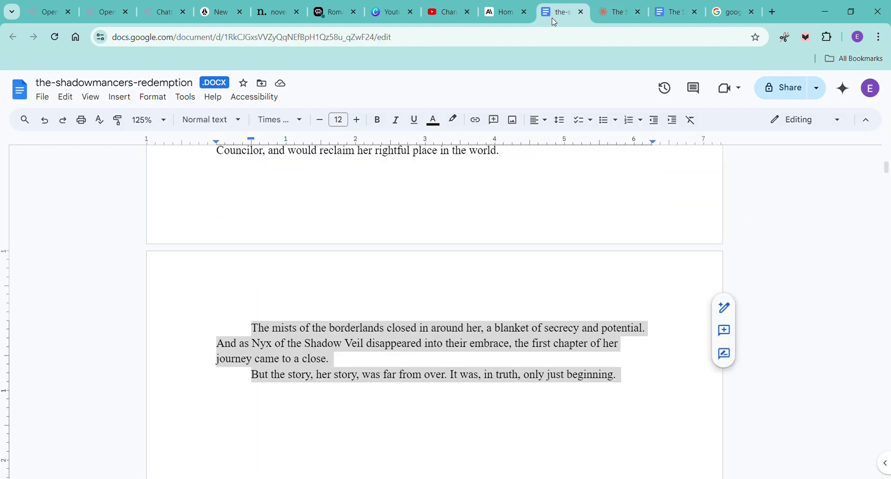
left_click(610, 16)
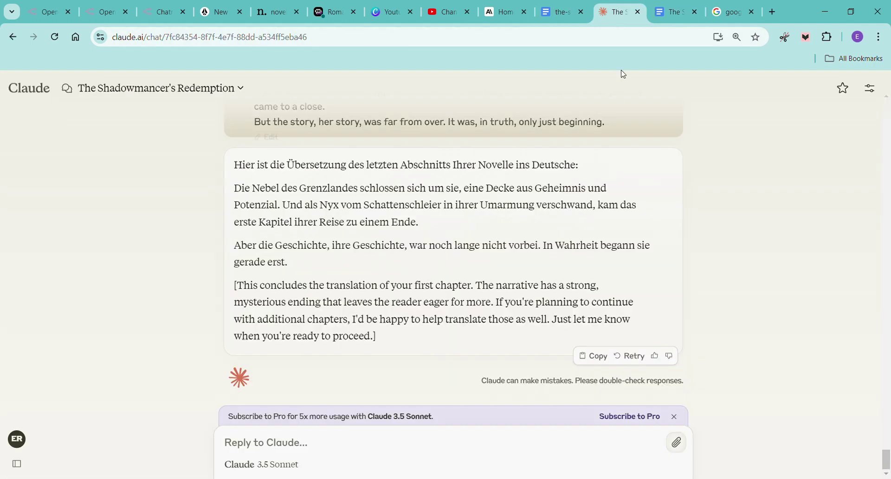
left_click(660, 17)
left_click(719, 20)
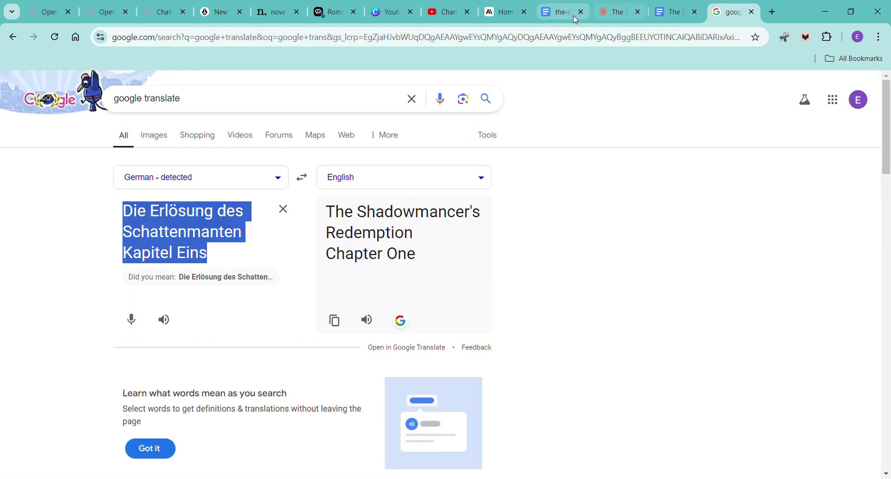
left_click(618, 21)
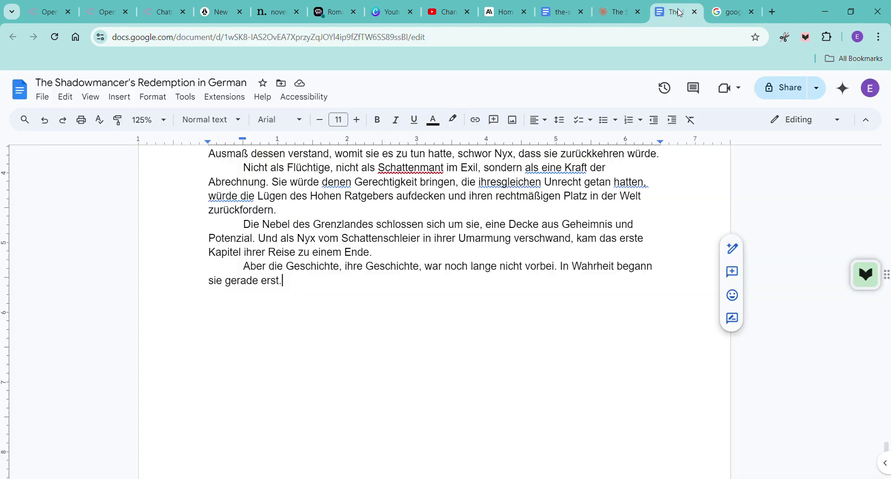
left_click(678, 14)
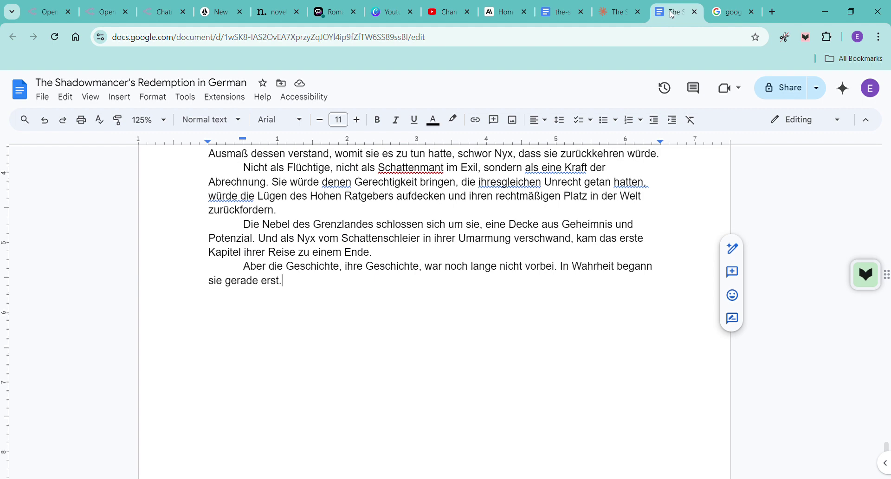